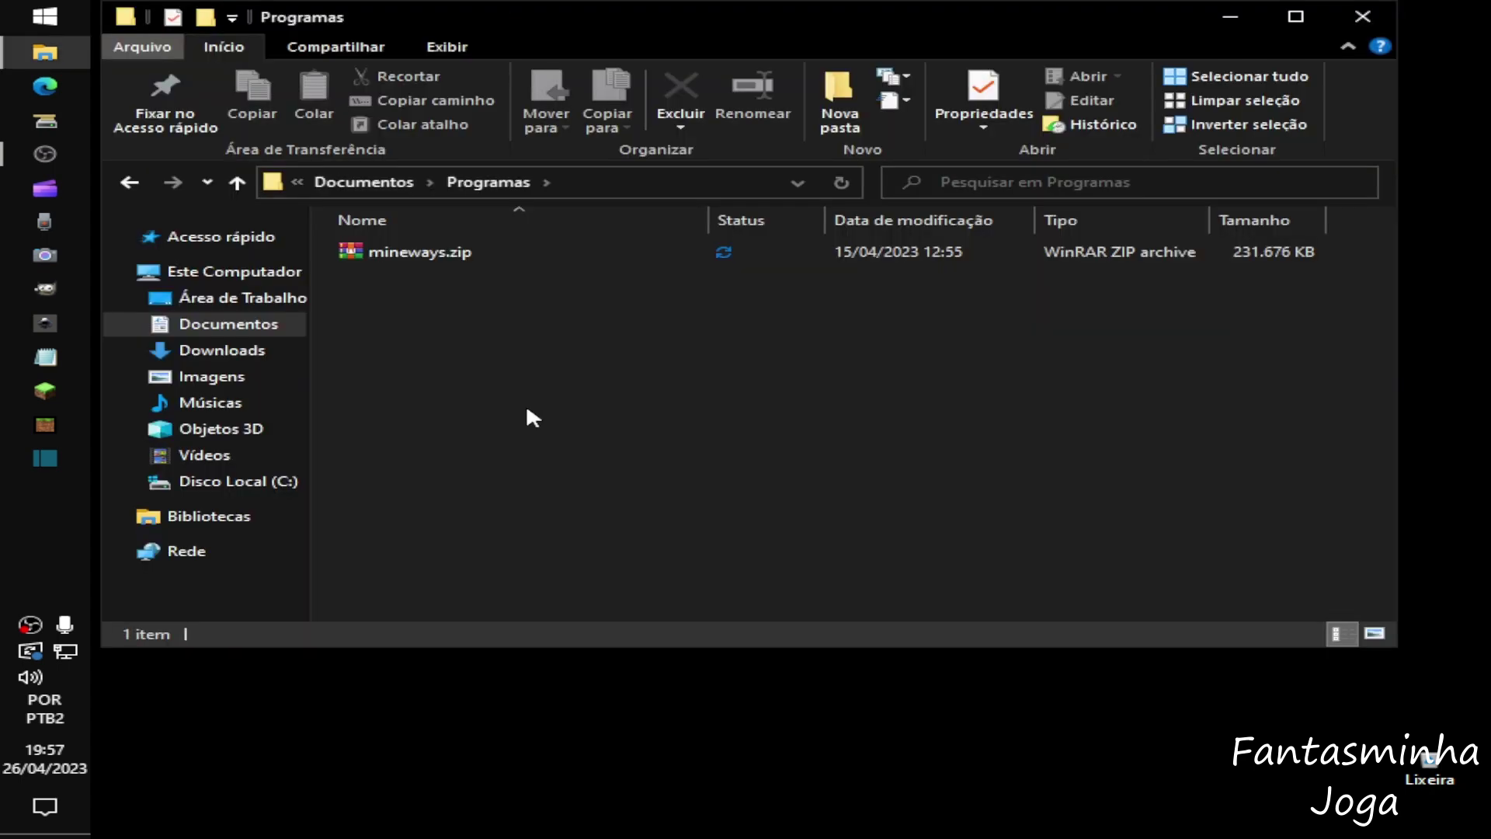
- Extract mineways.zip into the current folder with Extract Here
left_click(428, 252)
right_click(429, 253)
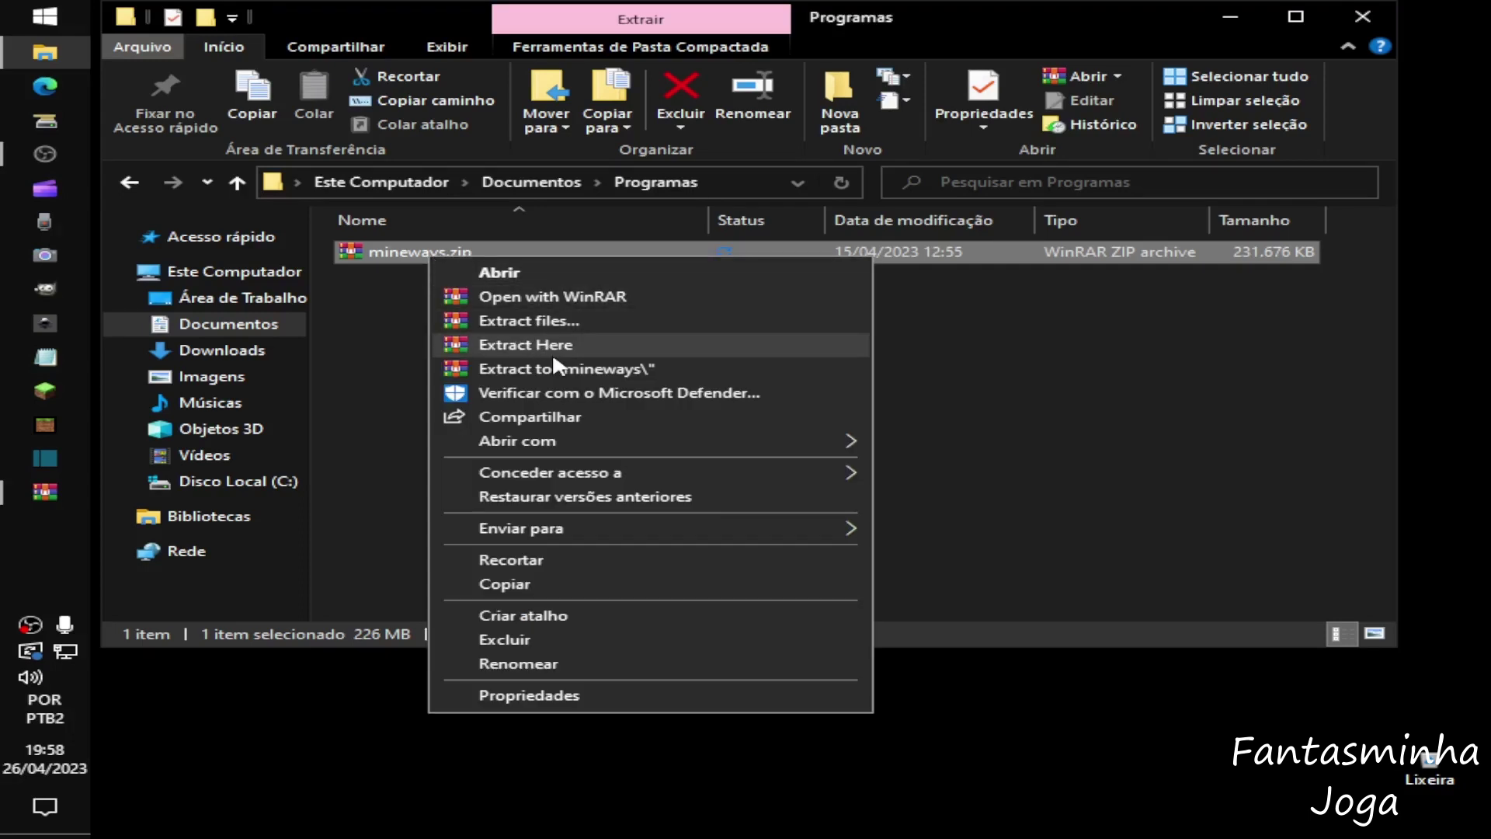
left_click(616, 376)
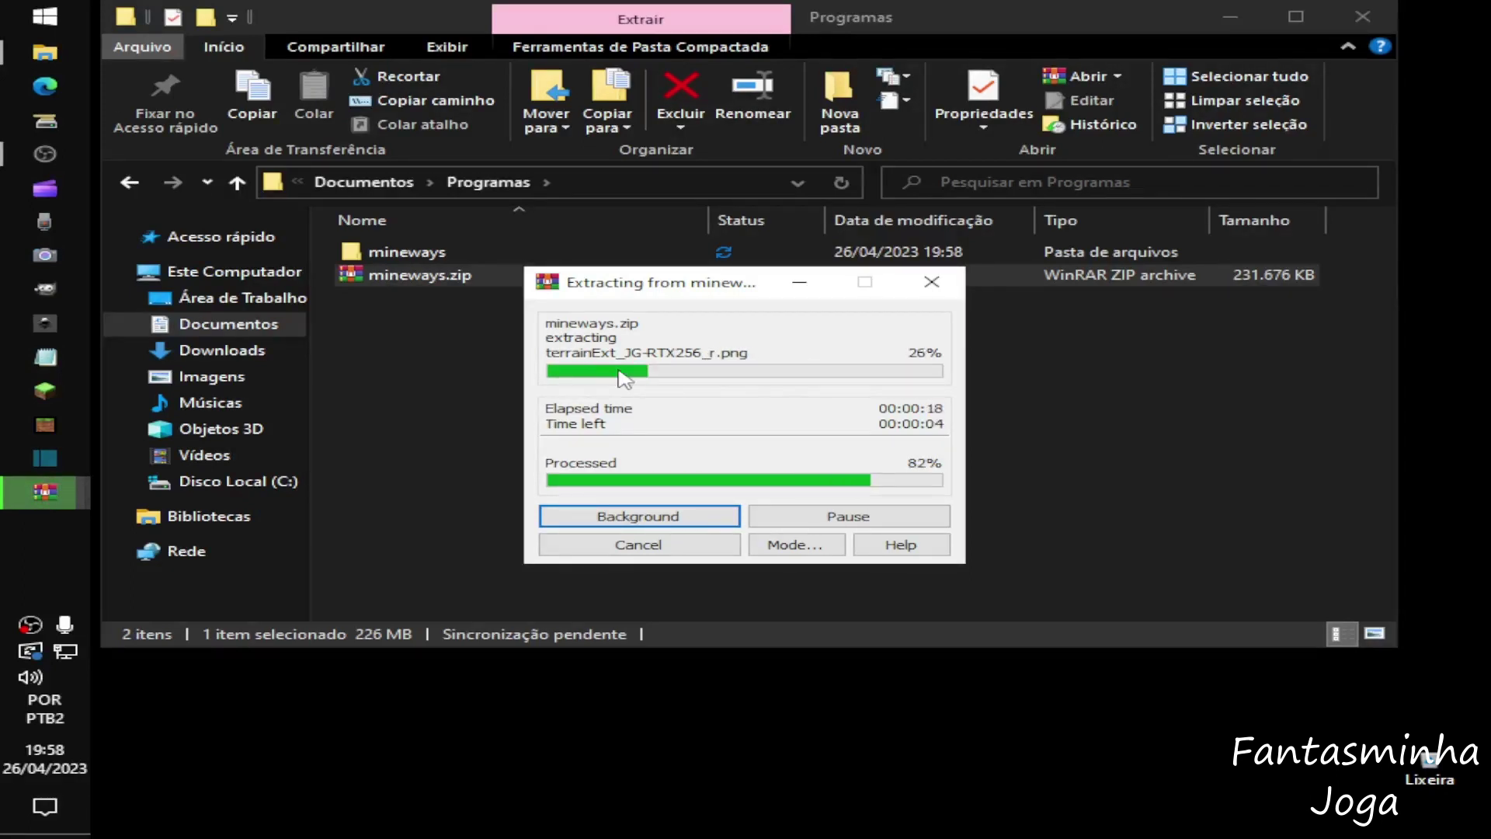
left_click(487, 312)
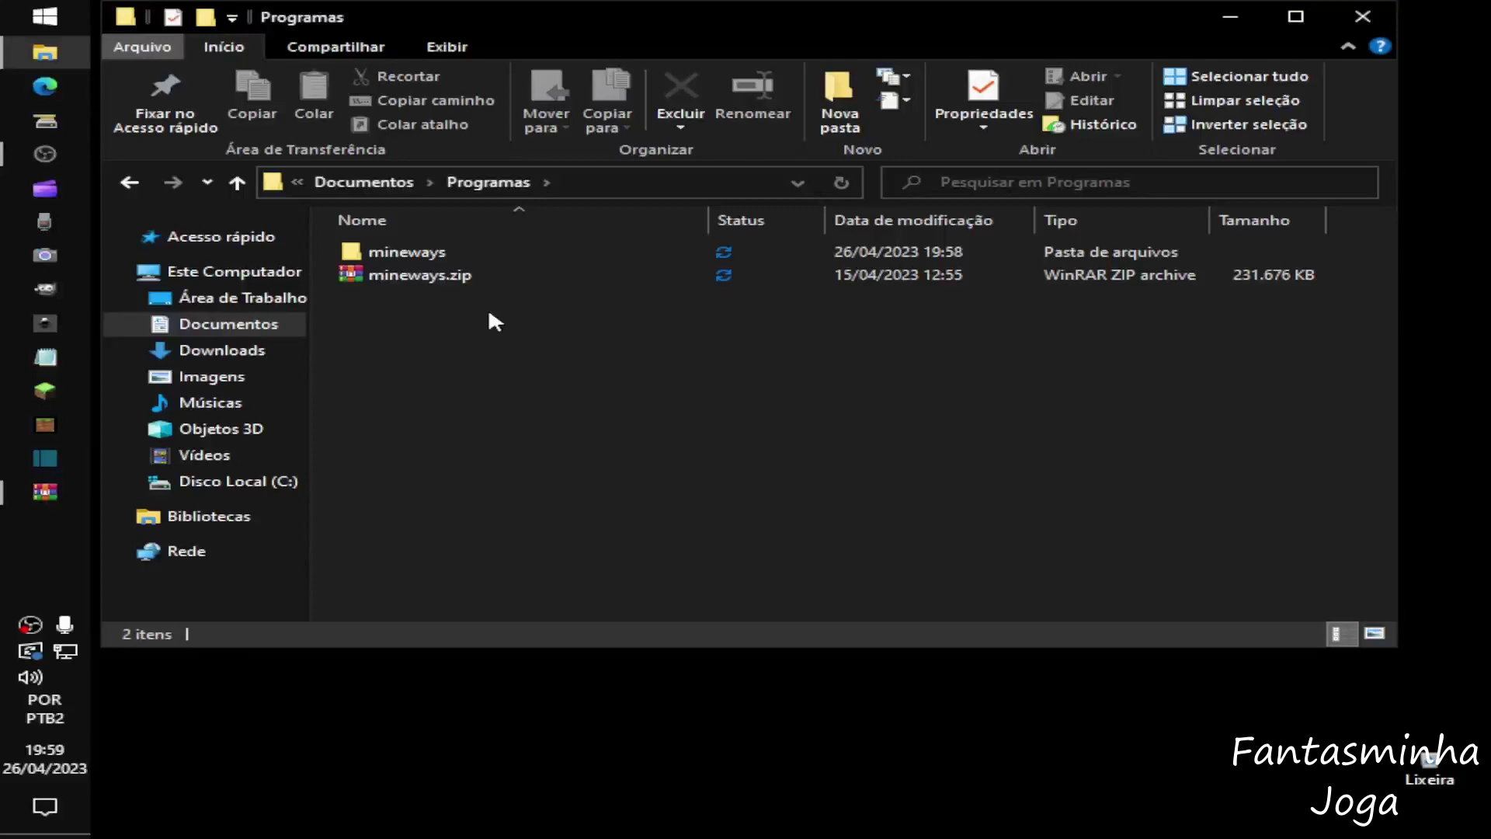
- Launch Mineways.exe from the mineways\mineways folder and close File Explorer
double_click(430, 253)
double_click(446, 258)
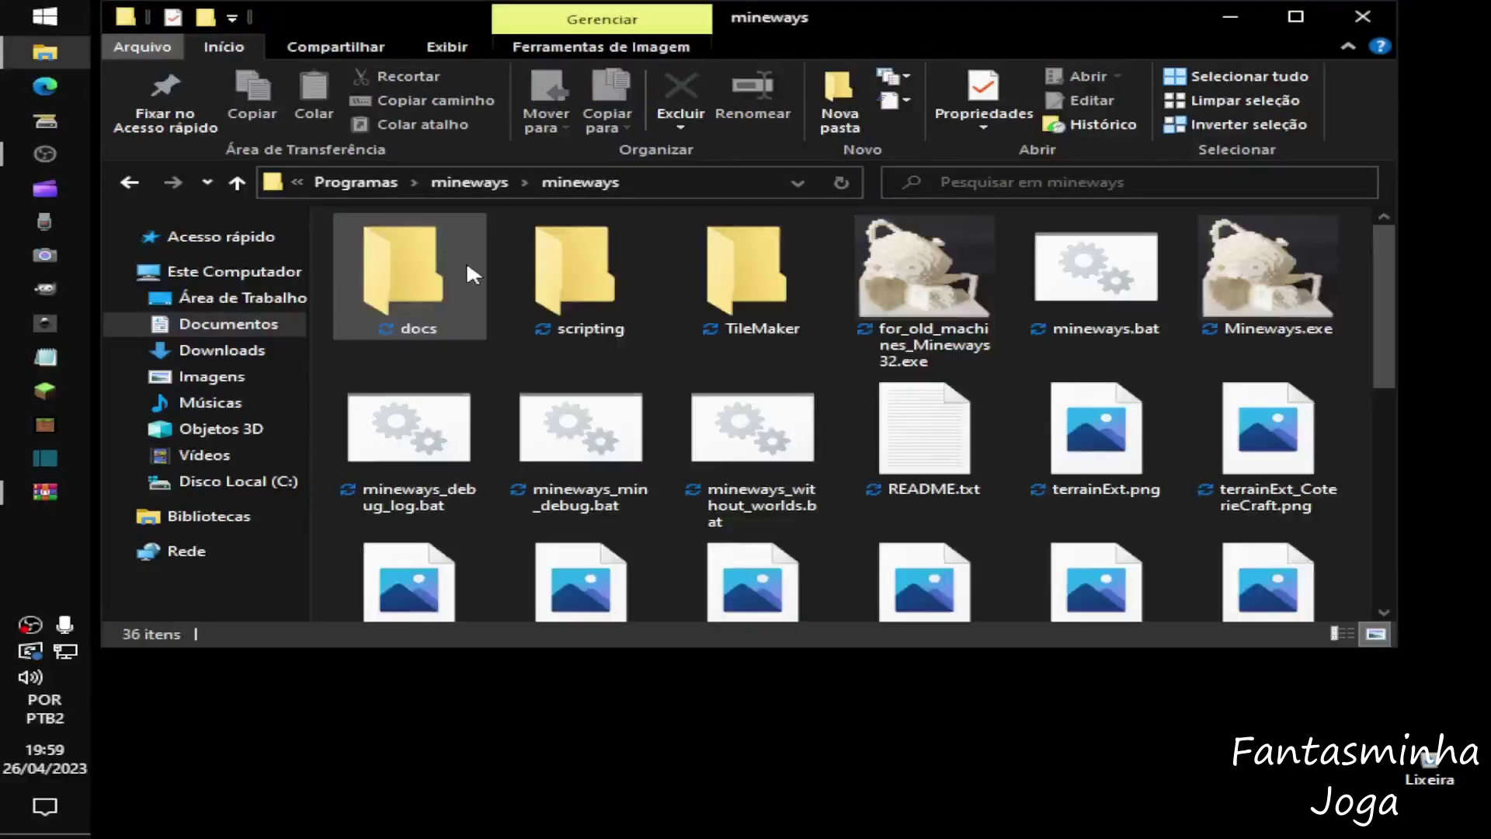
double_click(1269, 301)
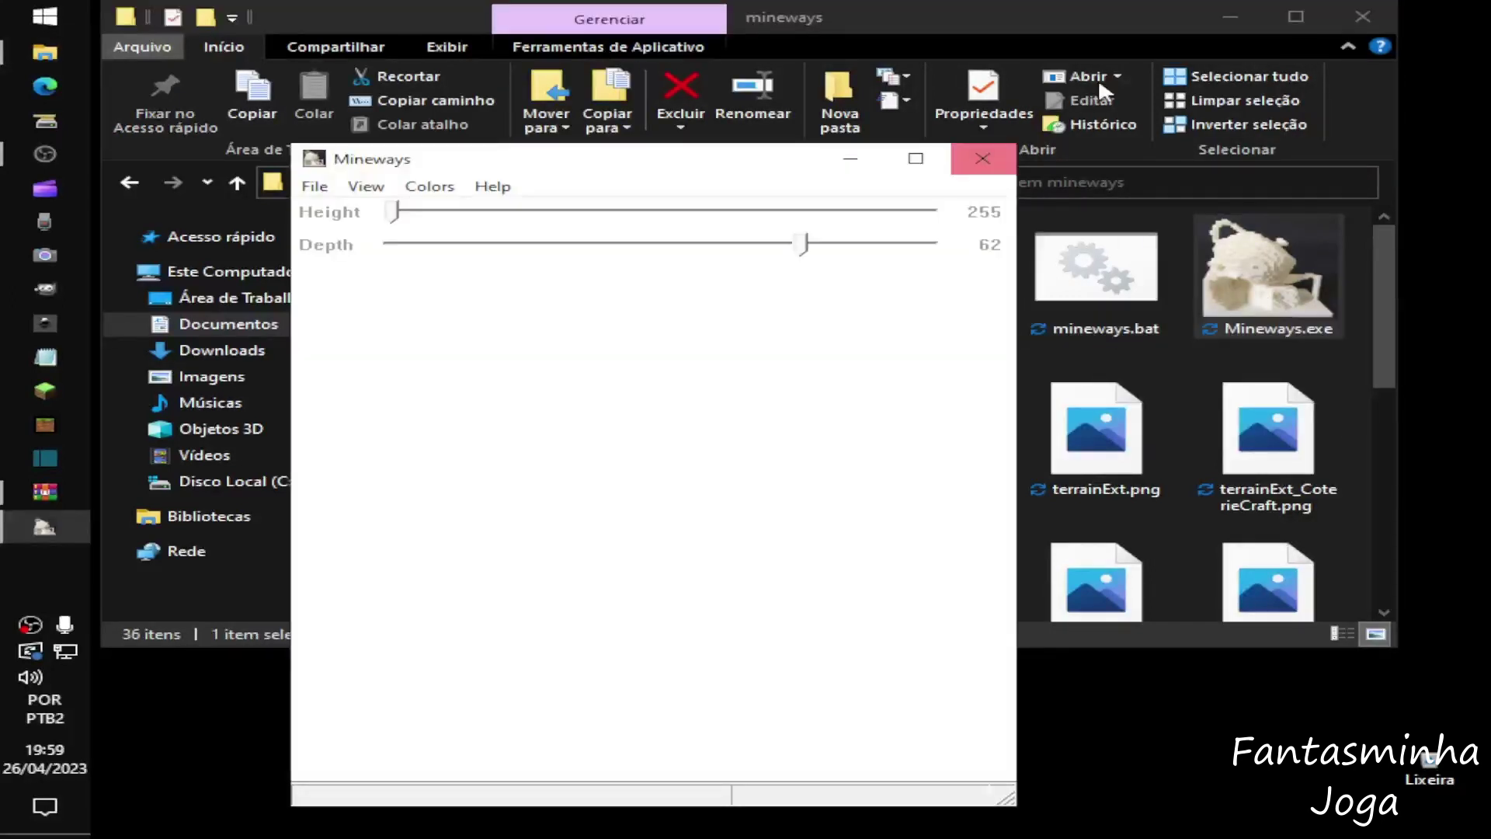
left_click(1362, 16)
- Maximize Mineways and open the FantasminhaJoga (1.19) world via File > Open World
left_click_drag(723, 163, 724, 128)
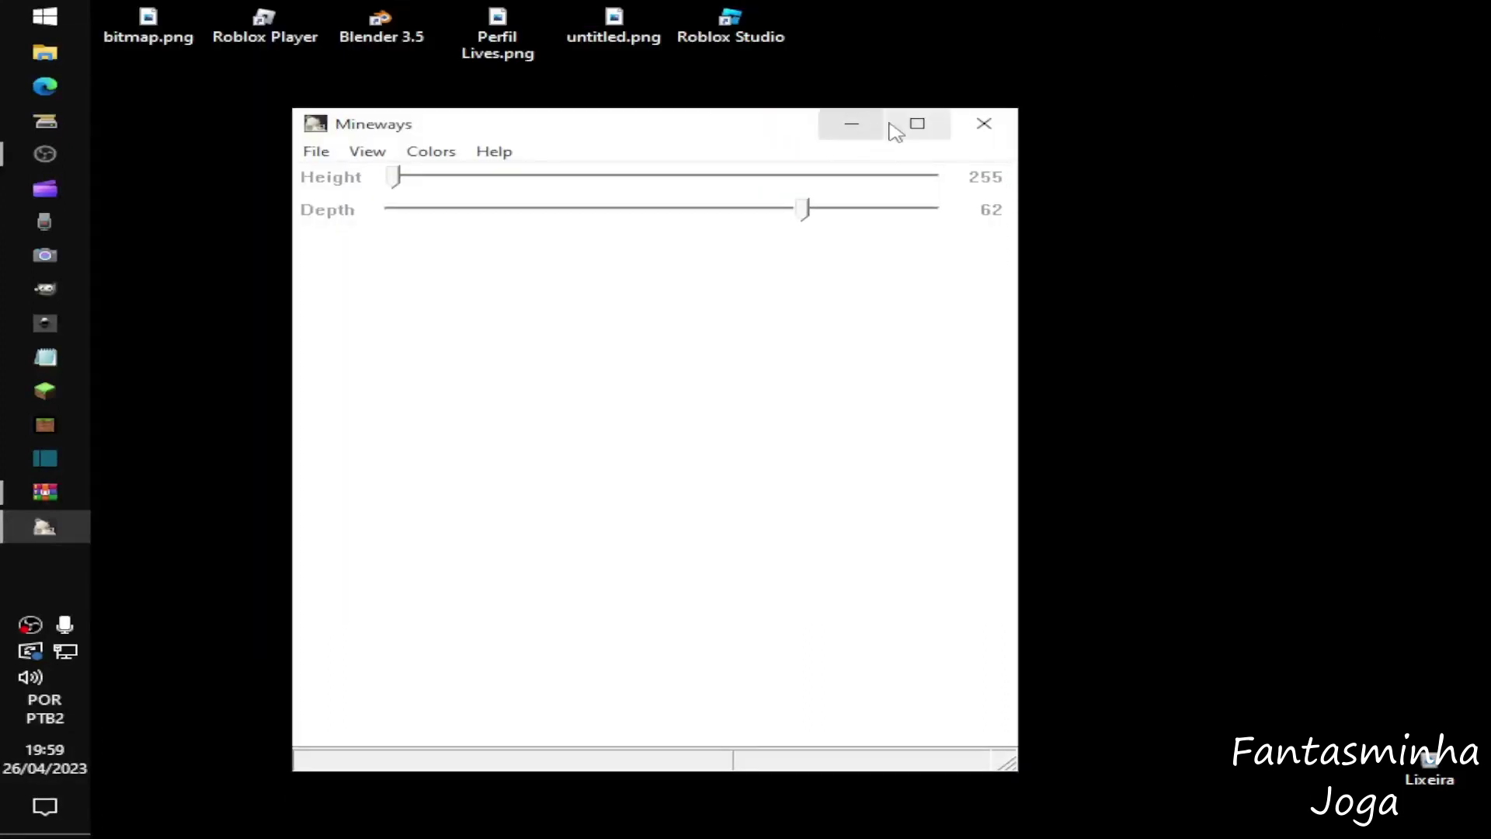
left_click(916, 123)
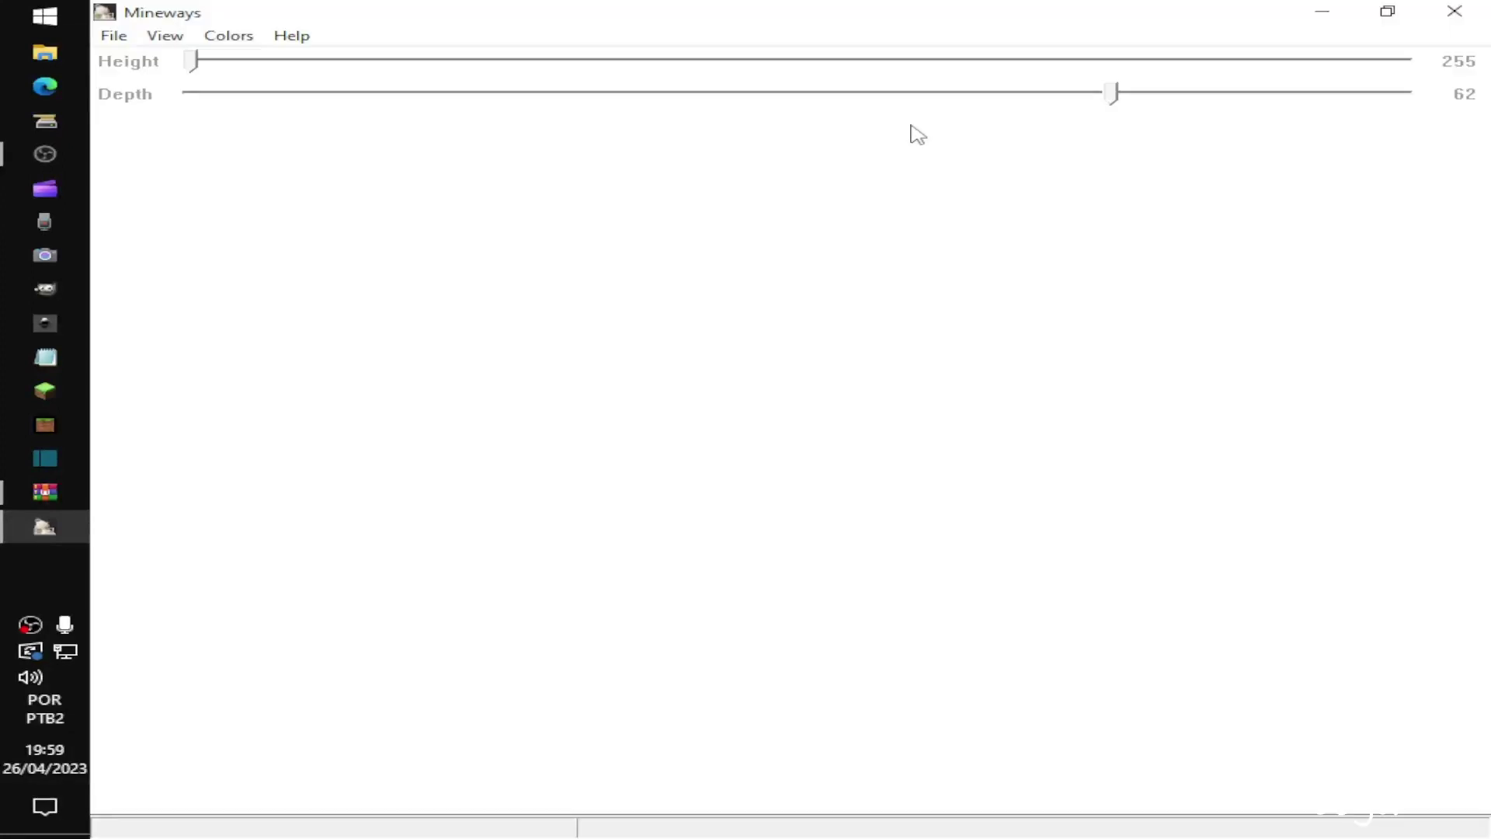
left_click(115, 37)
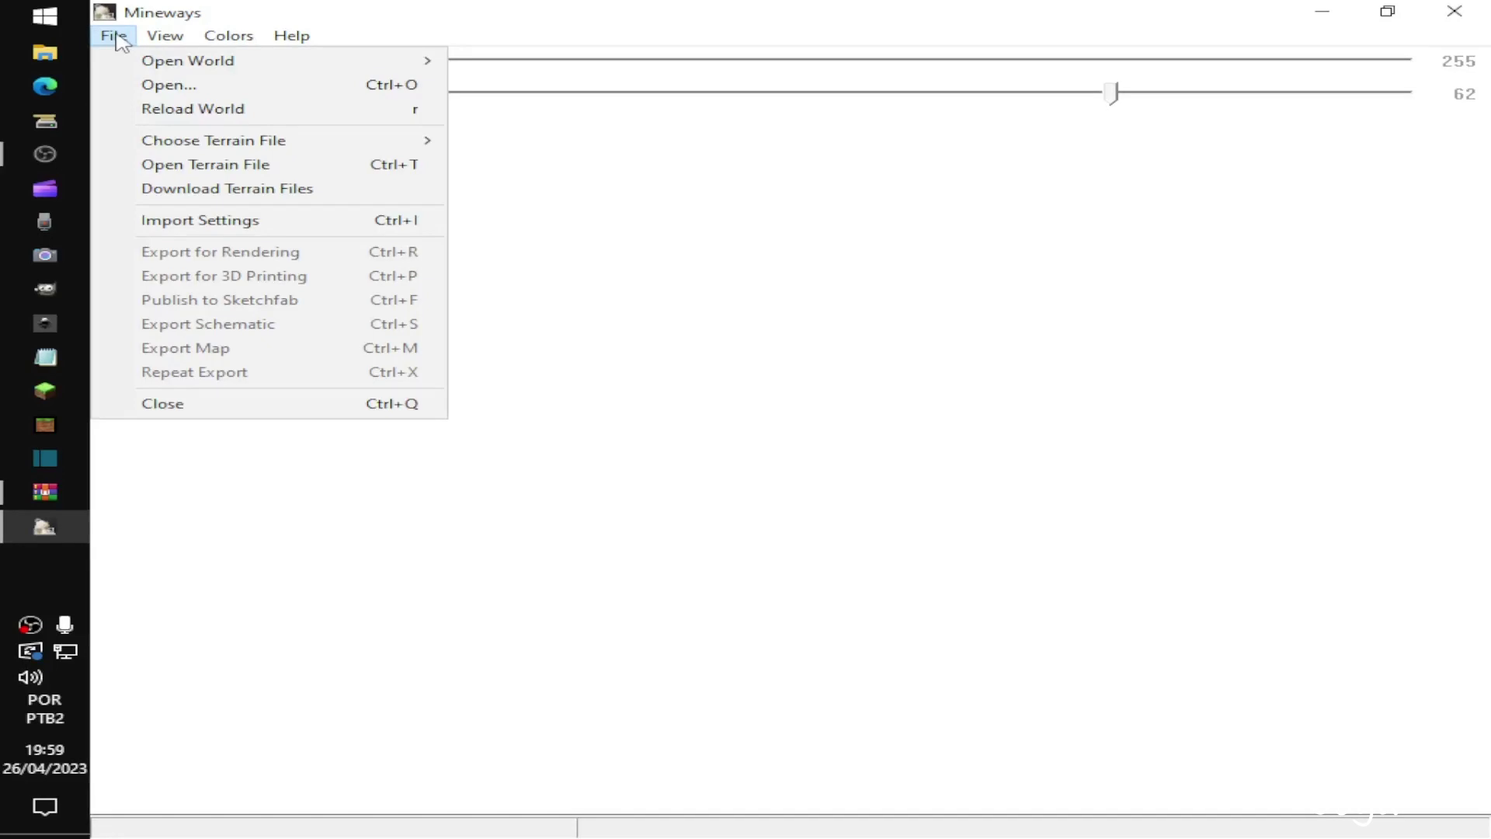
mouse_move(188, 61)
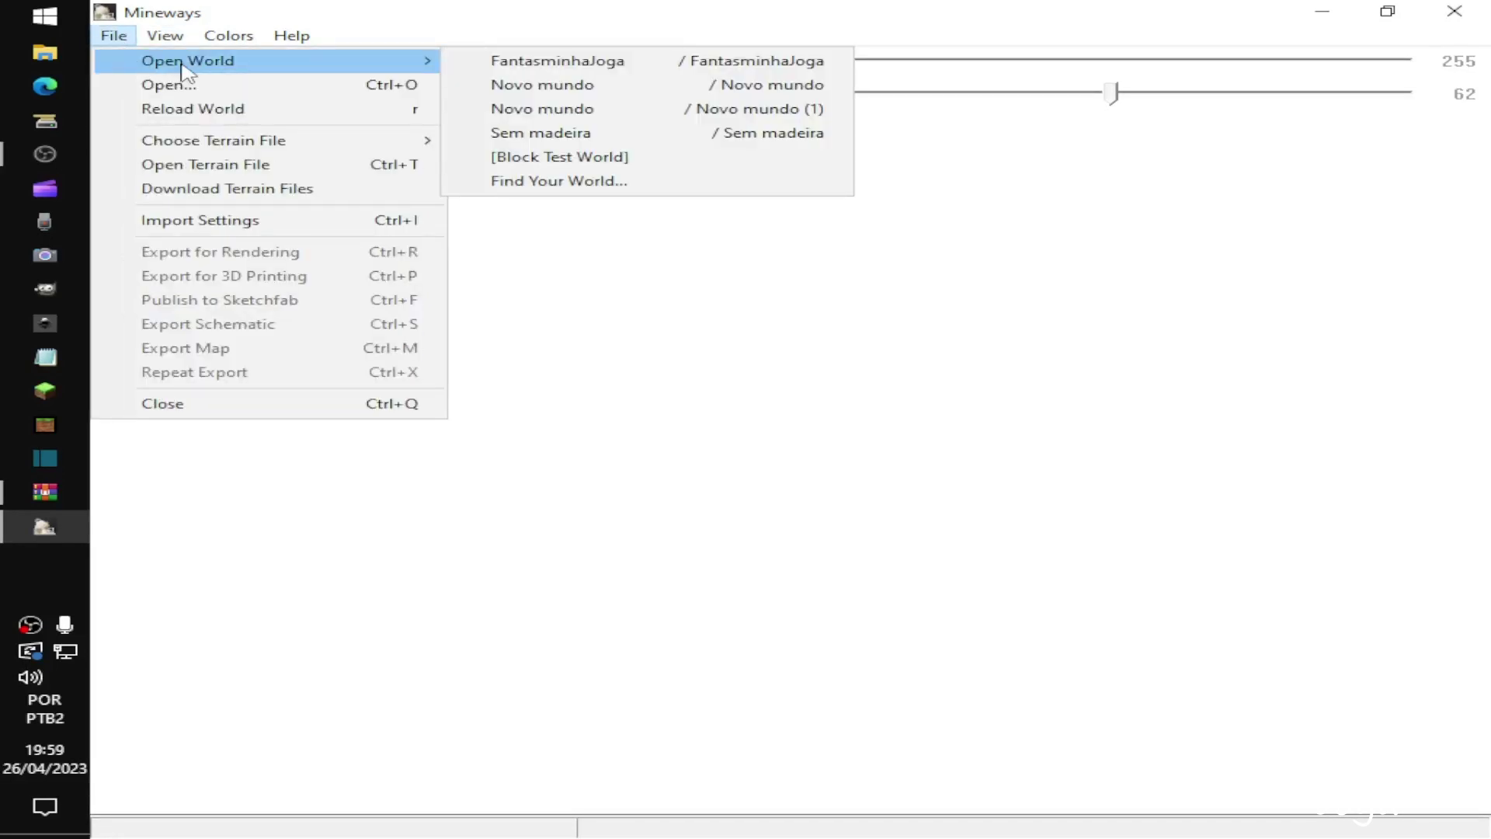
left_click(512, 71)
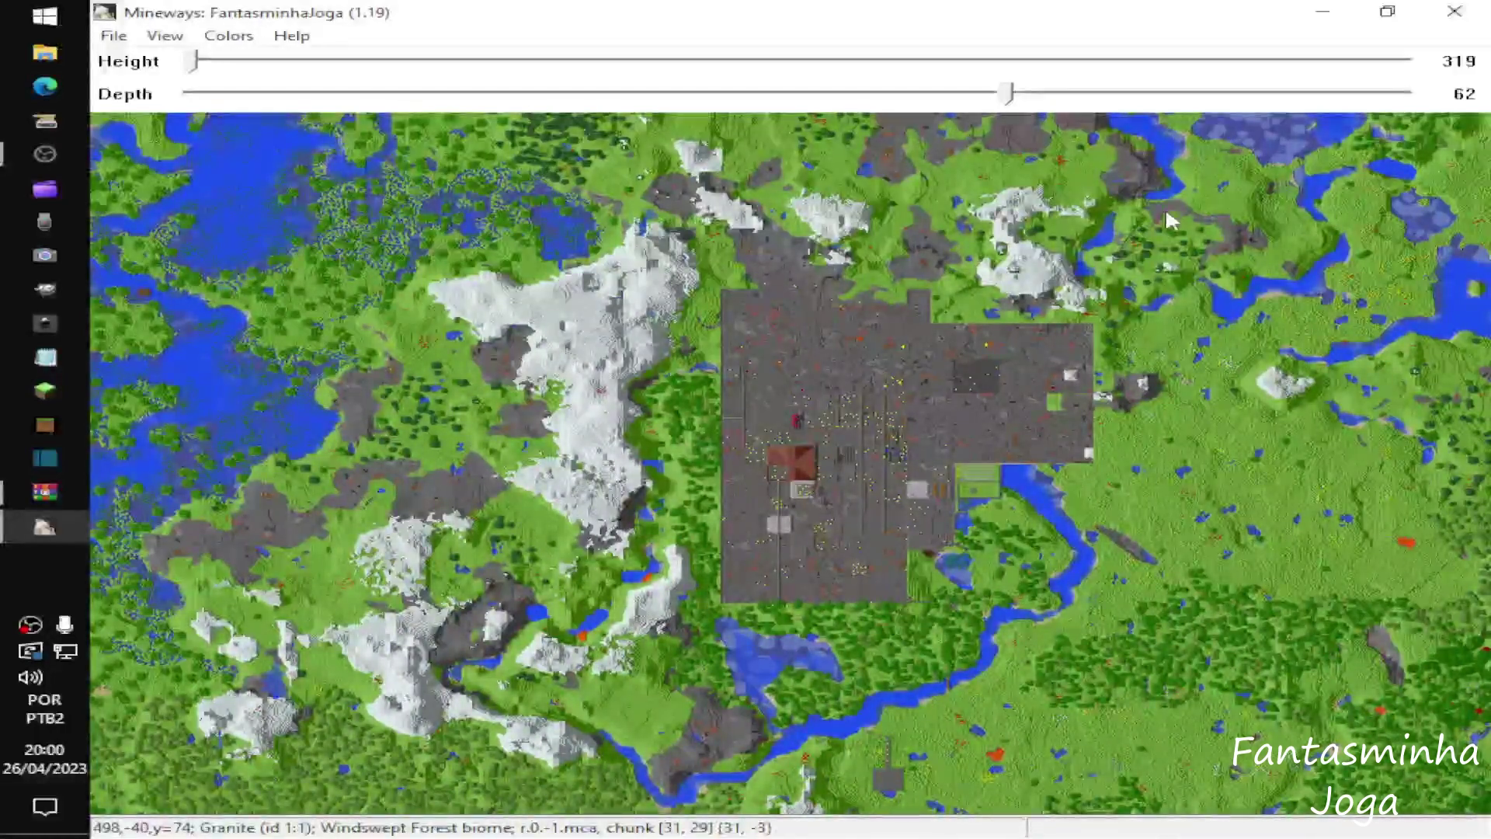
- Drag a selection around the central town and accept lowering the depth to -64
mouse_move(1167, 207)
right_mouse_down()
mouse_move(685, 602)
mouse_move(639, 670)
right_mouse_up()
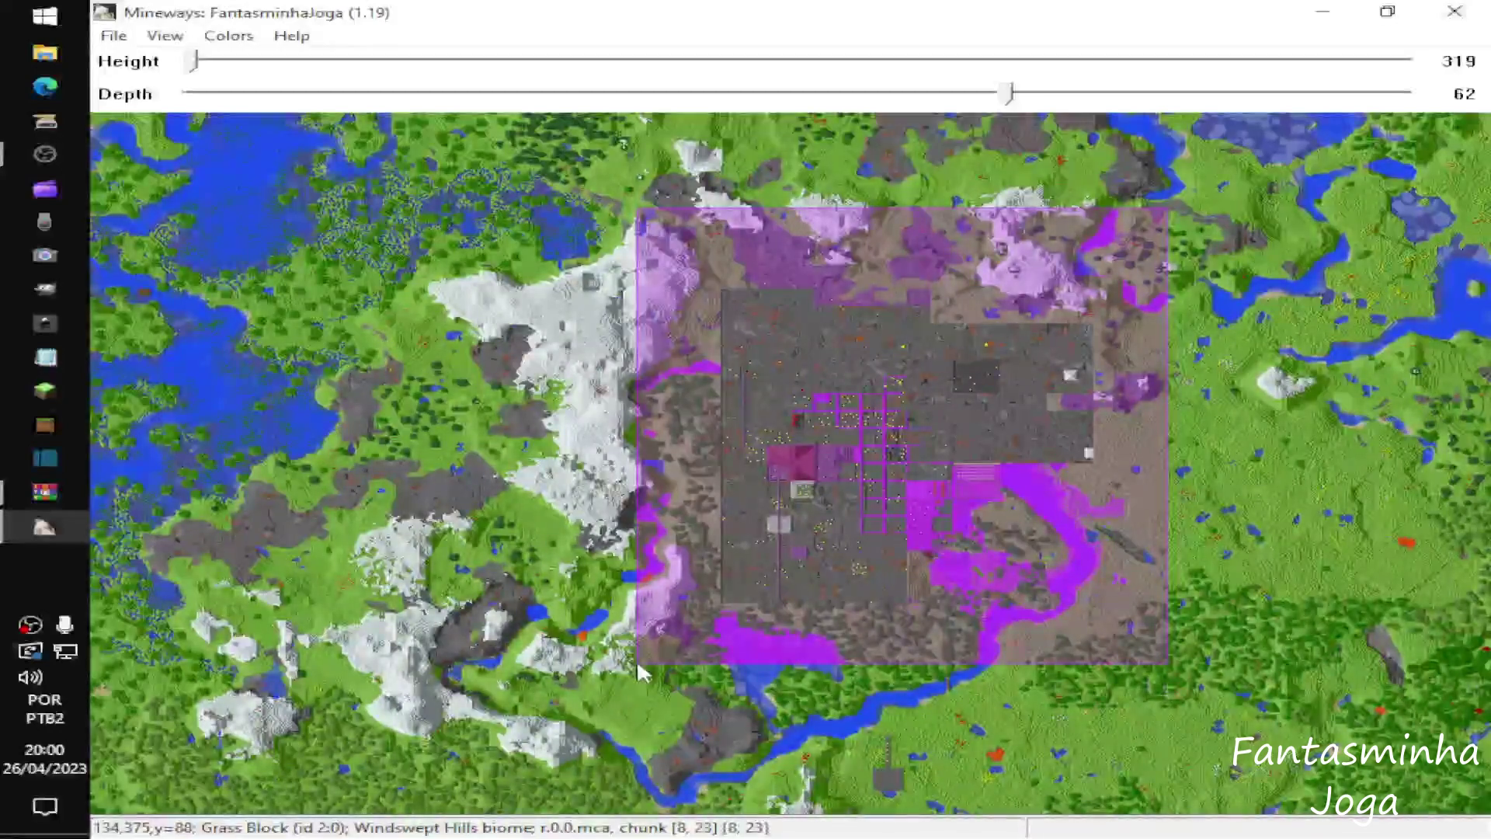
right_click_drag(636, 659, 636, 661)
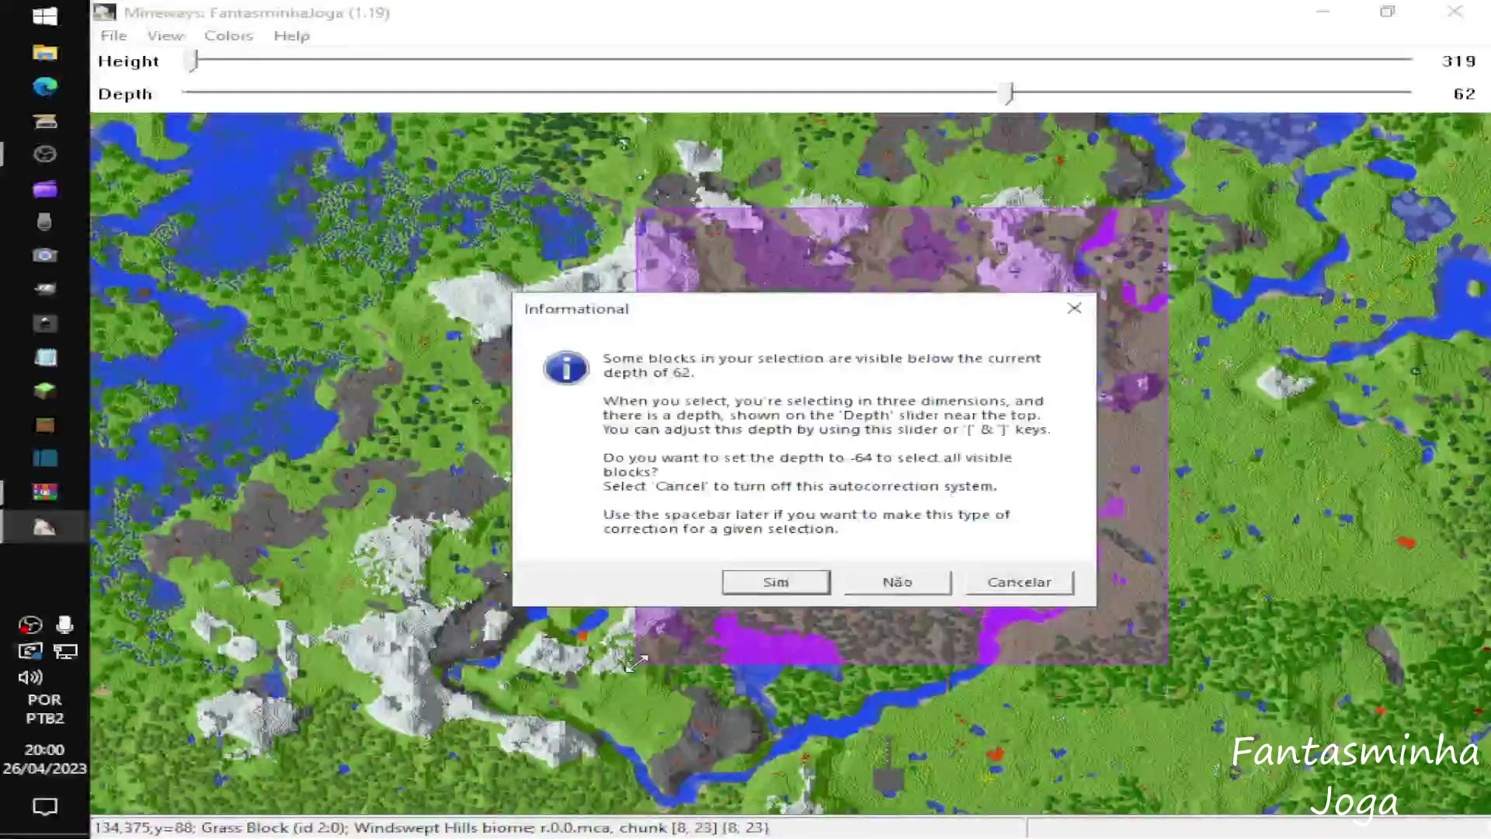
left_click(808, 584)
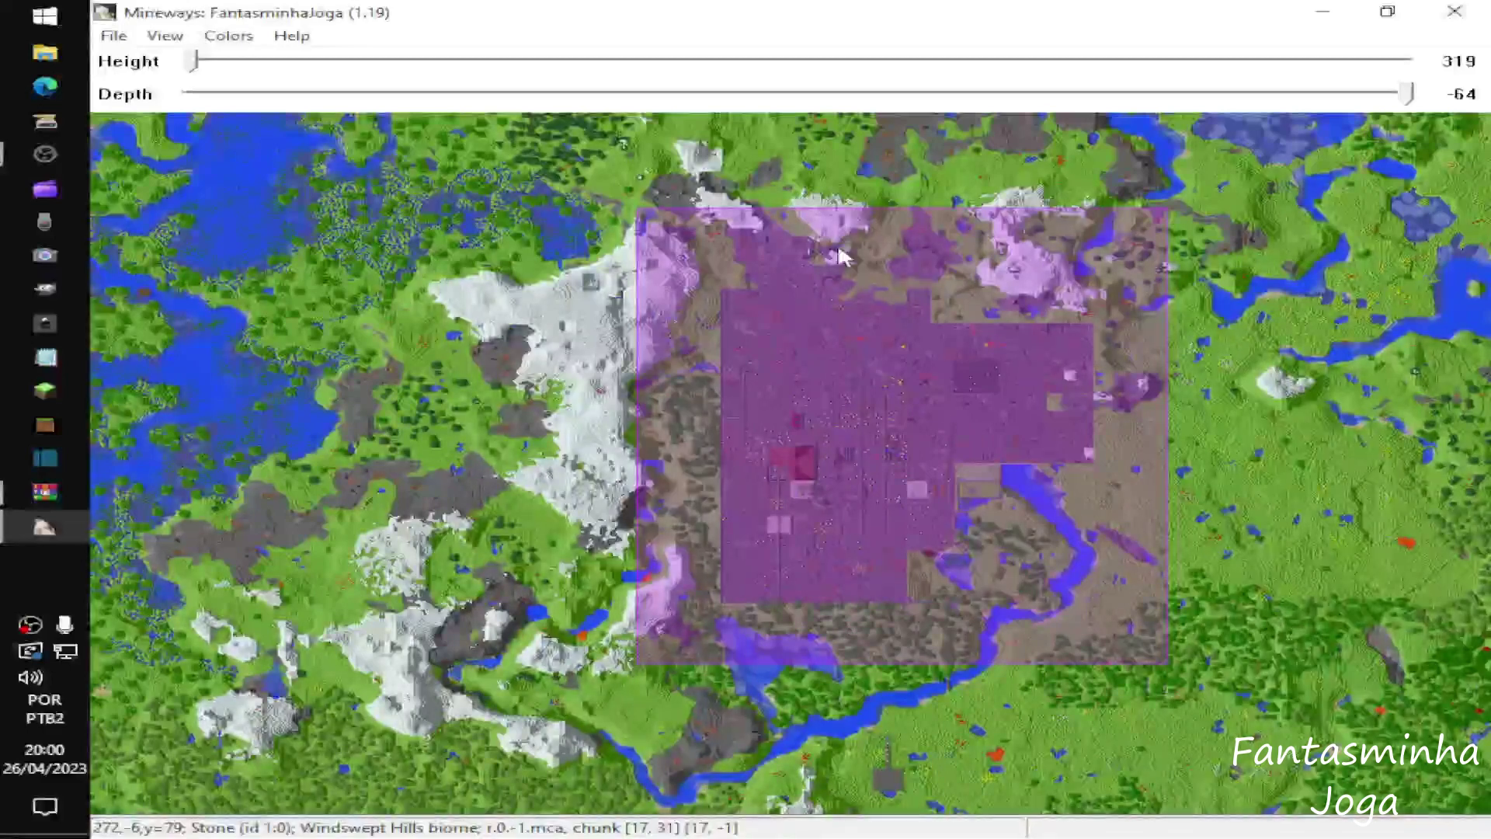
left_click(114, 39)
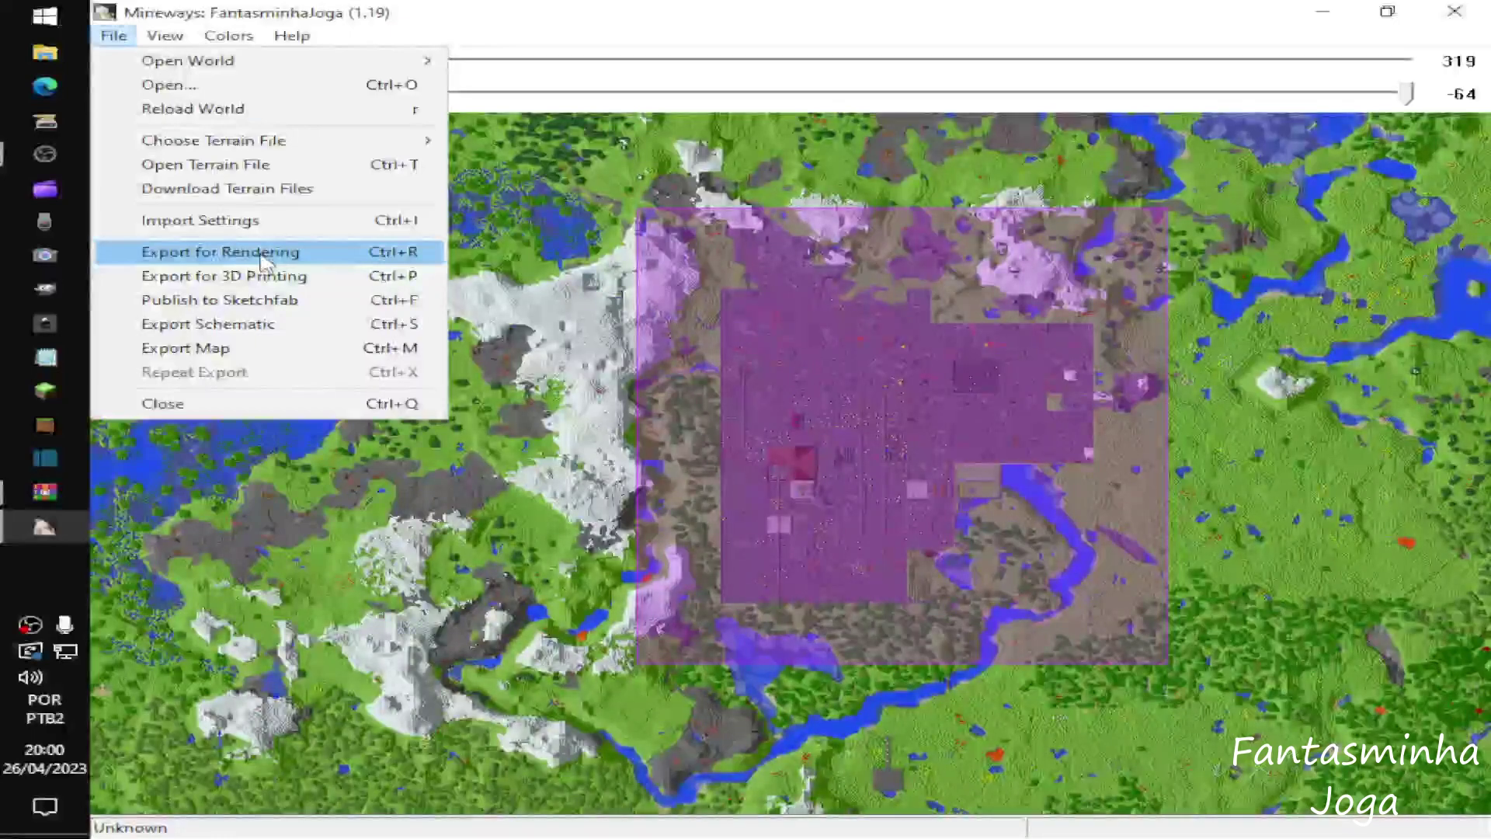
- Export for rendering as 'render' inside a new Documentos\Video folder
left_click(261, 253)
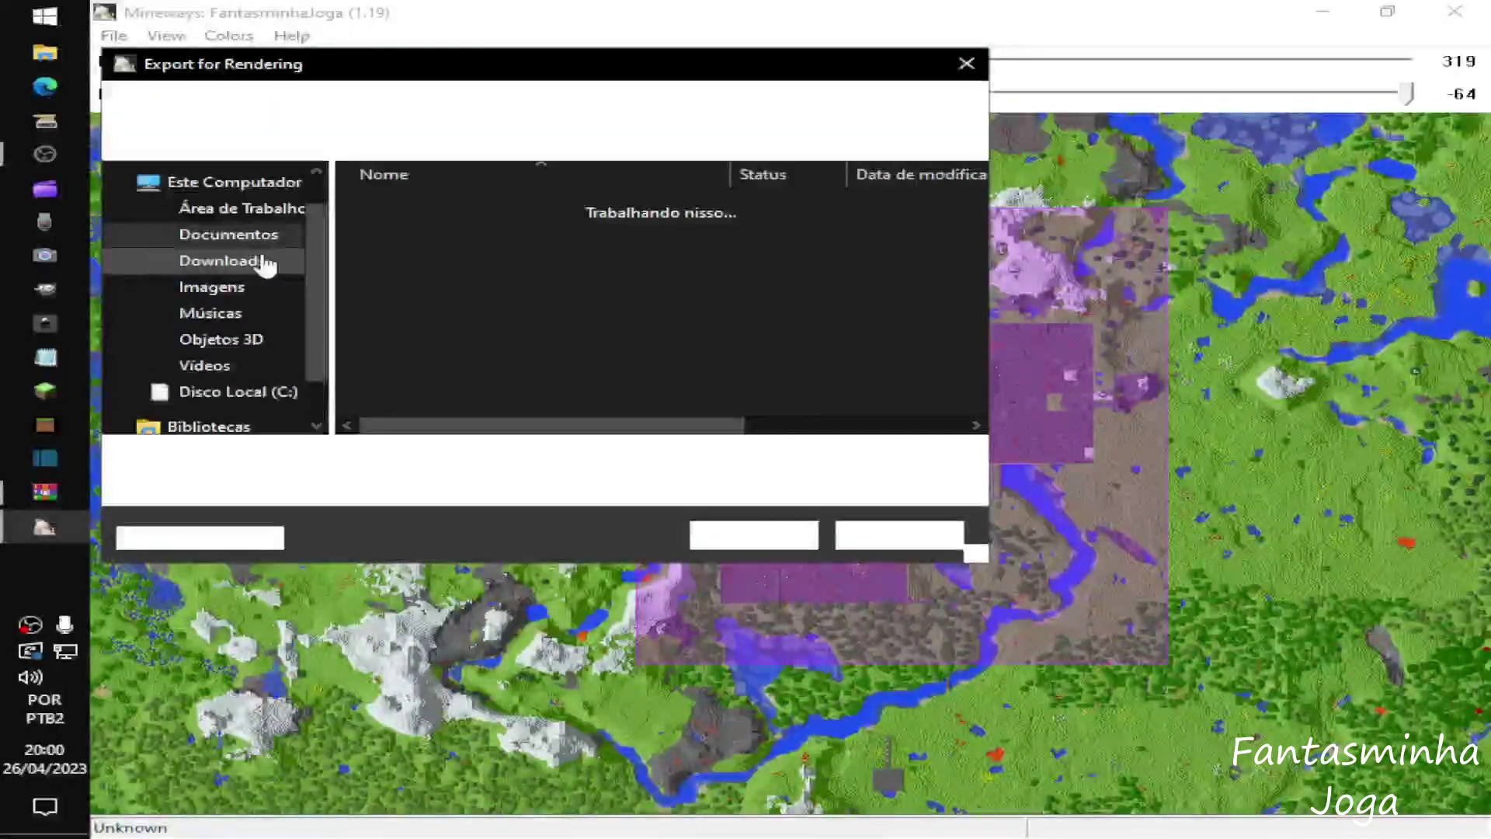
left_click(229, 234)
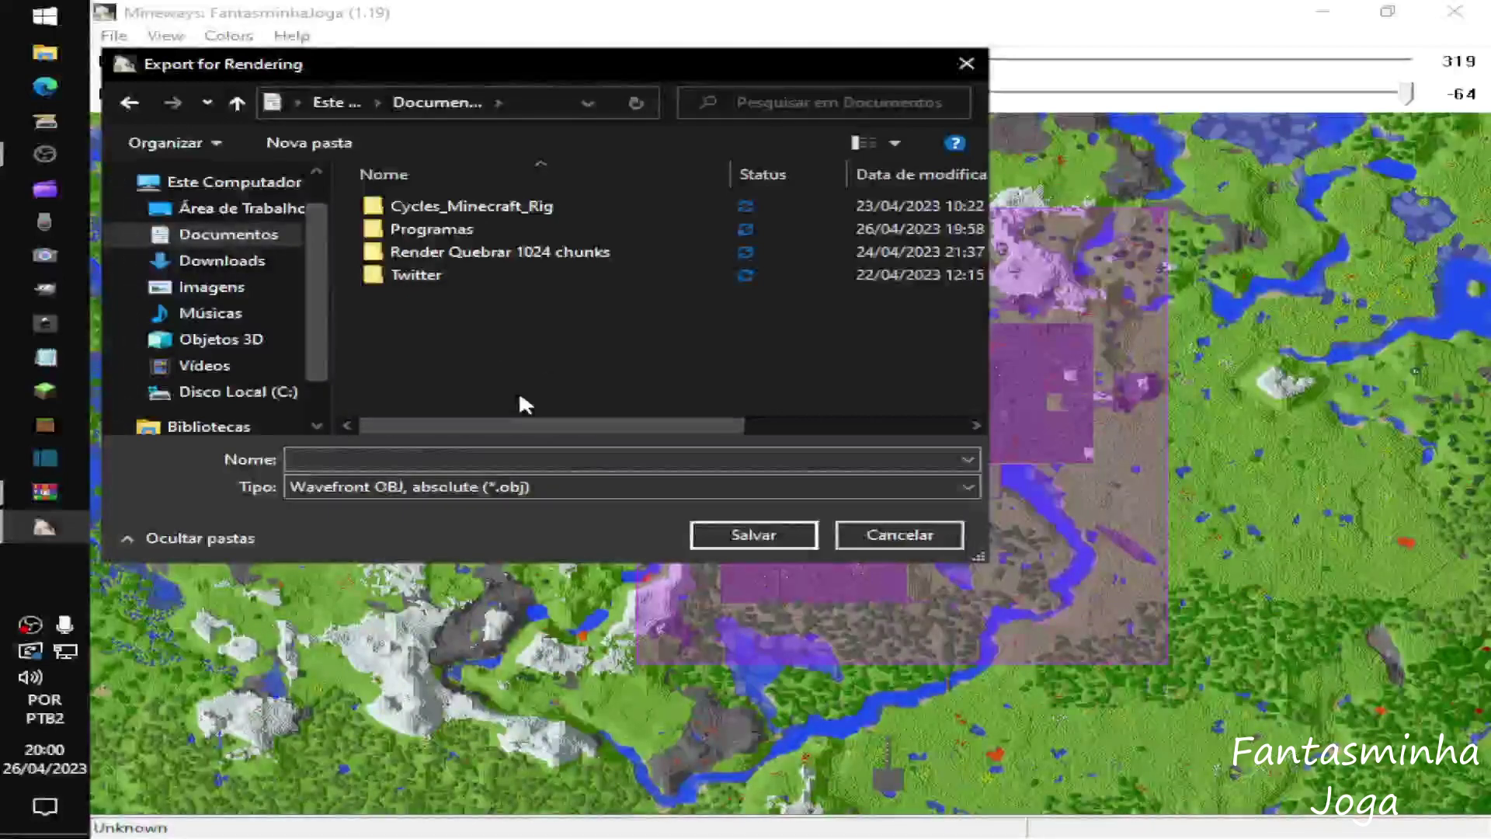
key("ctrl+shift+n")
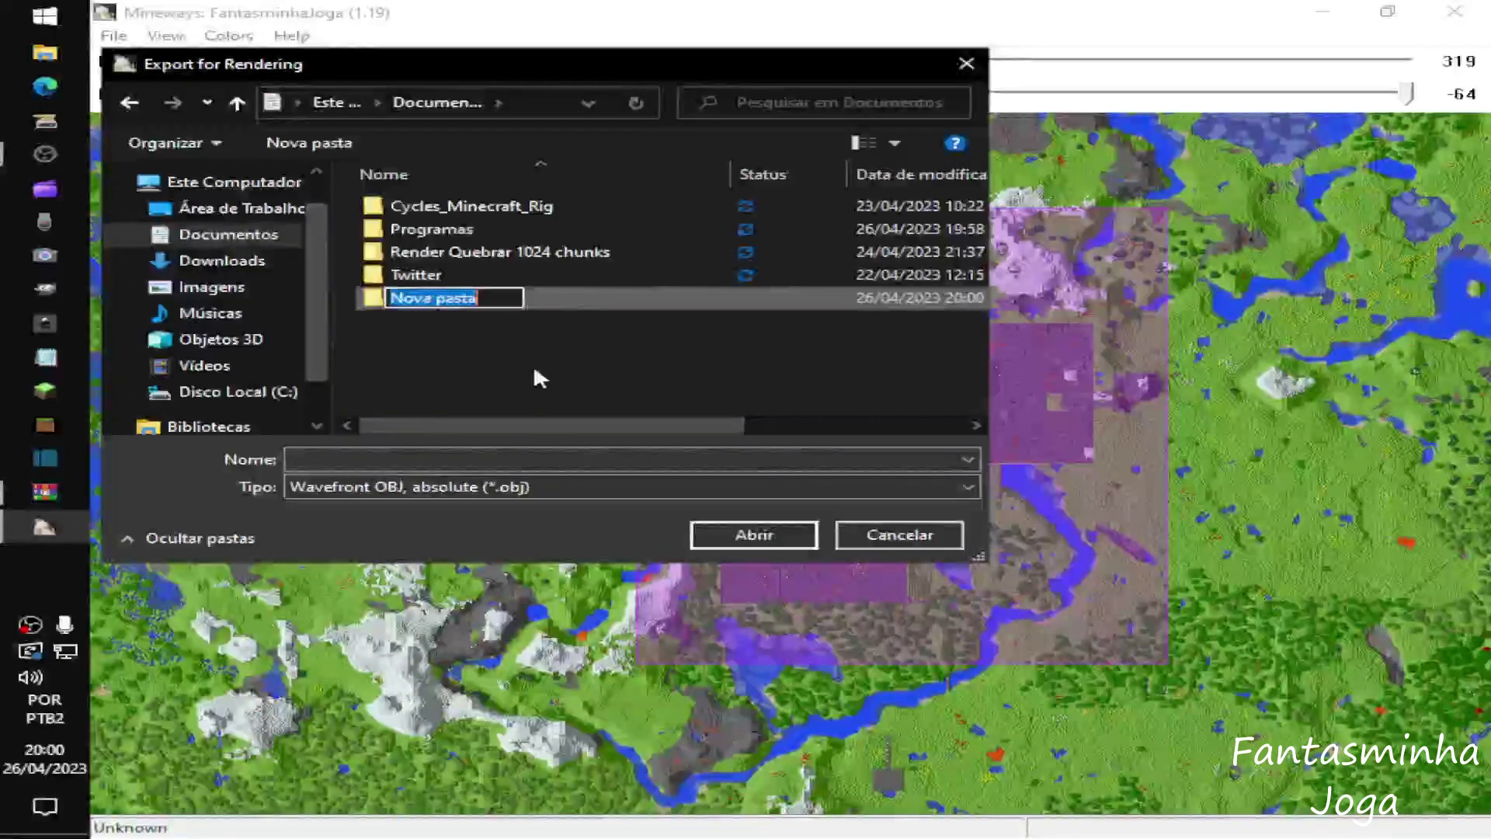
type("Video")
key("Return")
key("Return")
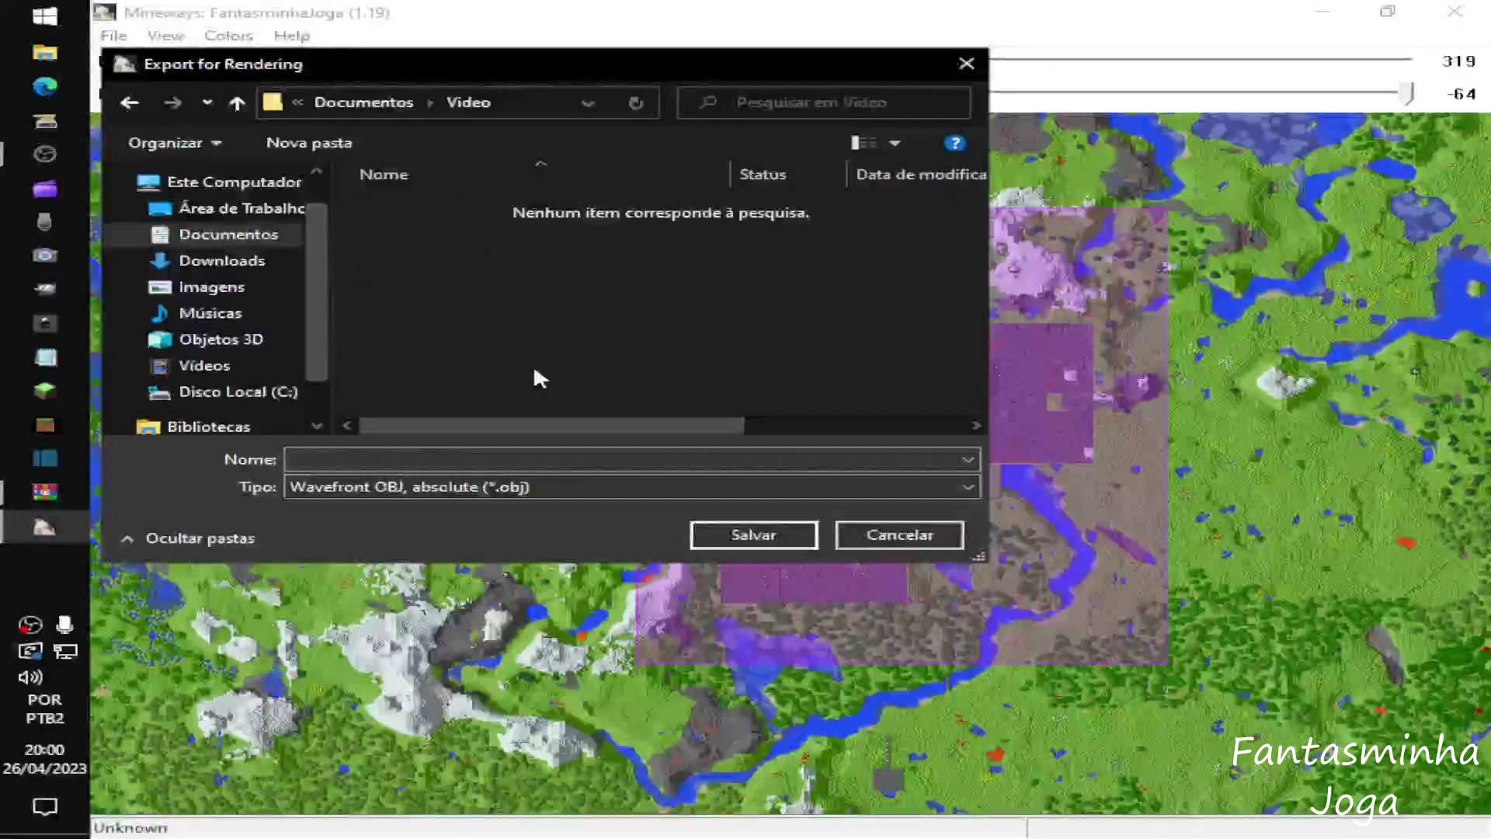
type("re")
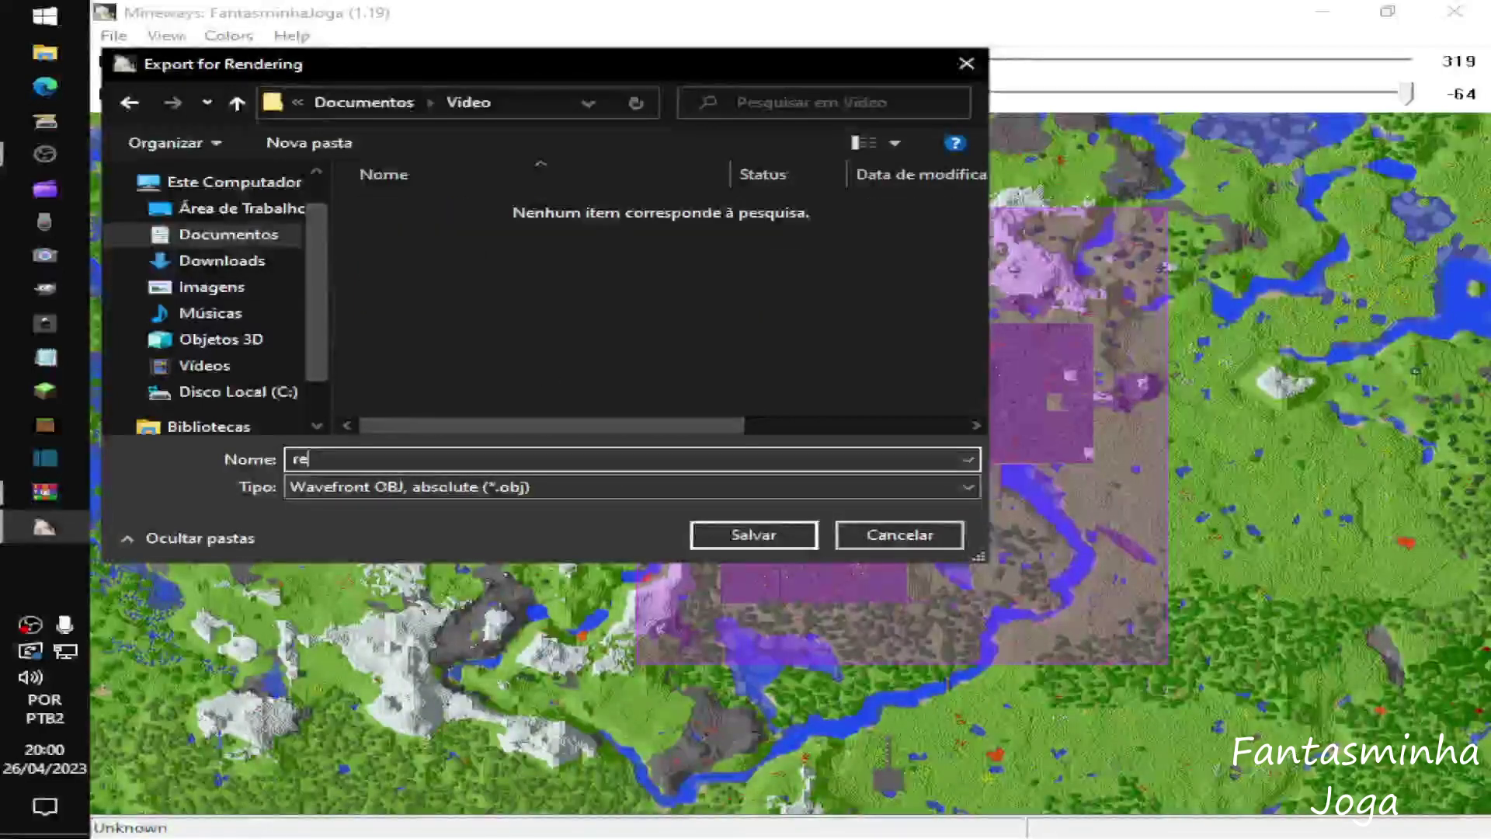
type("nder")
key("Return")
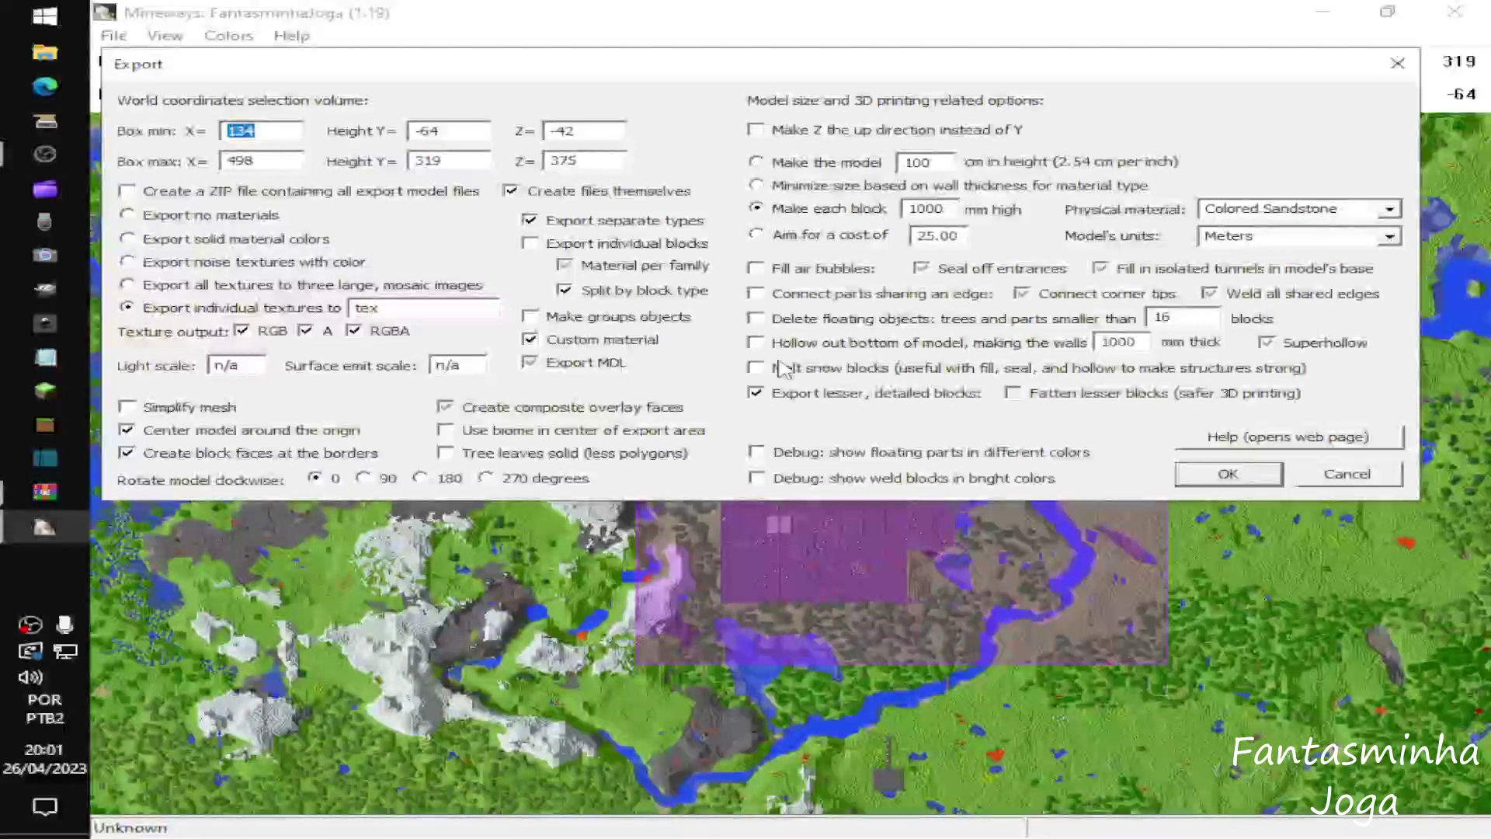
- Run the OBJ export, dismiss the statistics message, and quit Mineways
left_click(1238, 474)
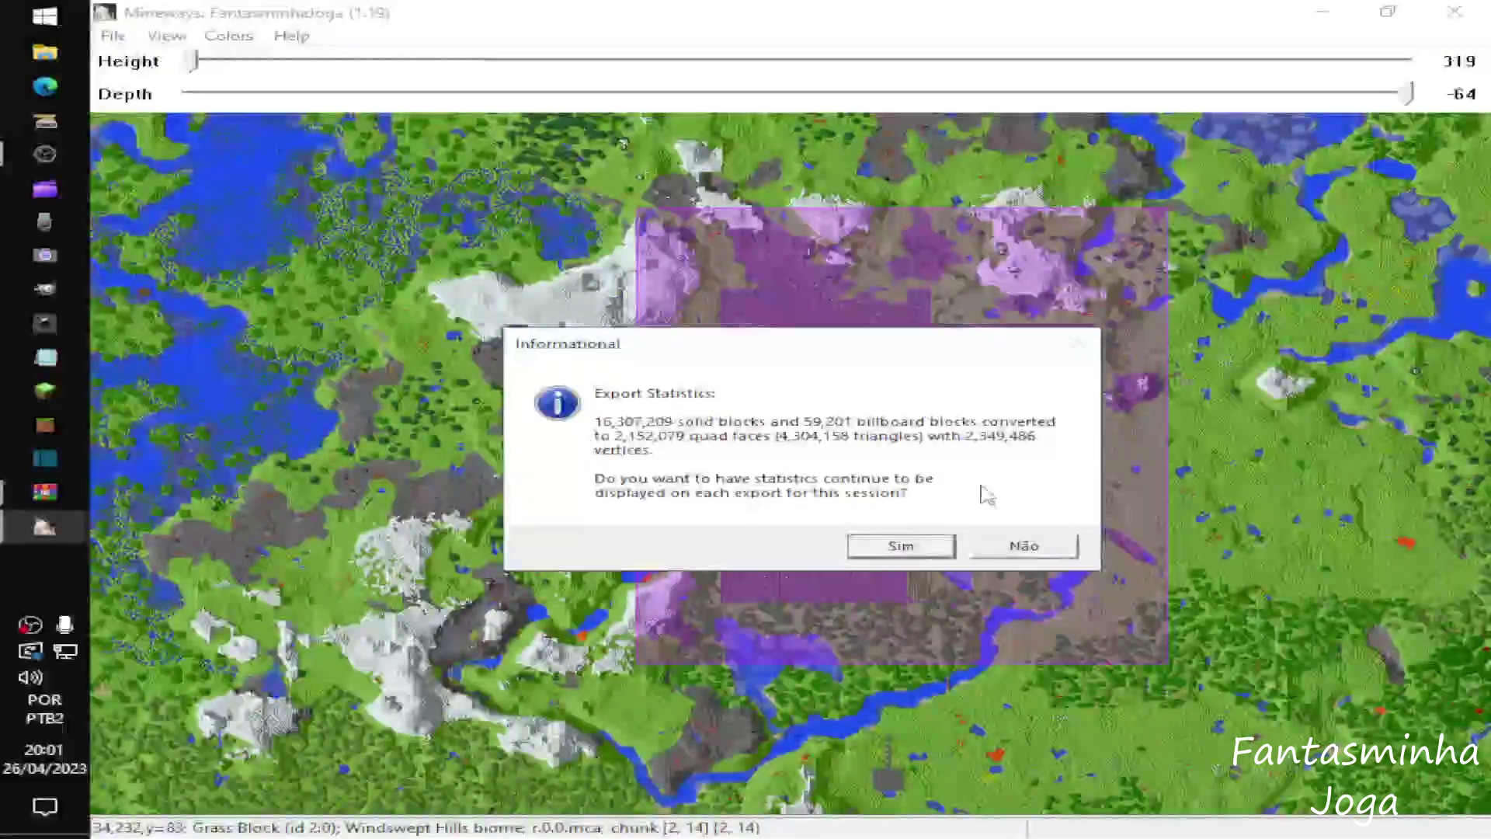
left_click(904, 547)
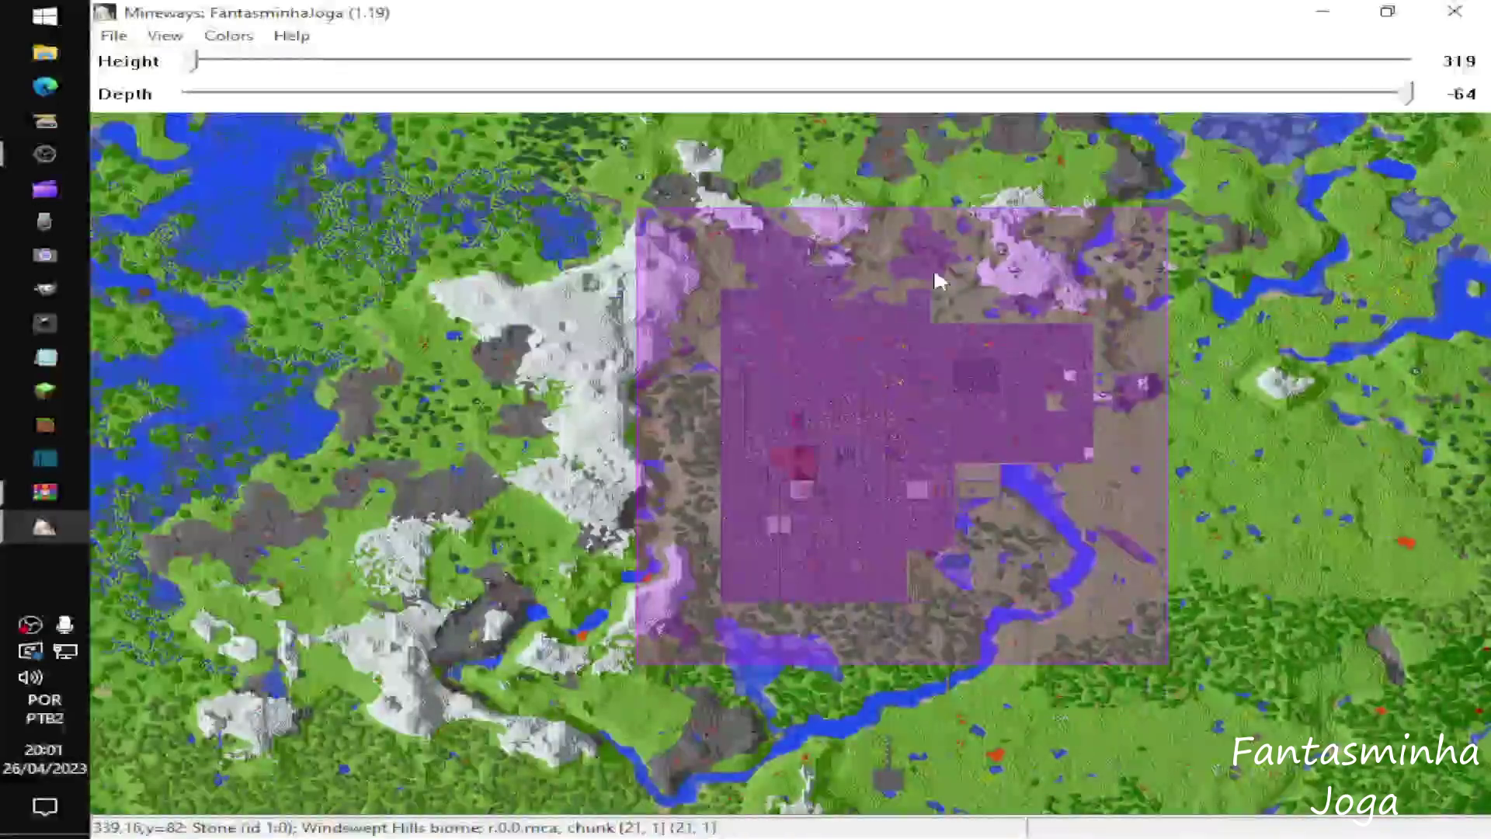
left_click(1454, 11)
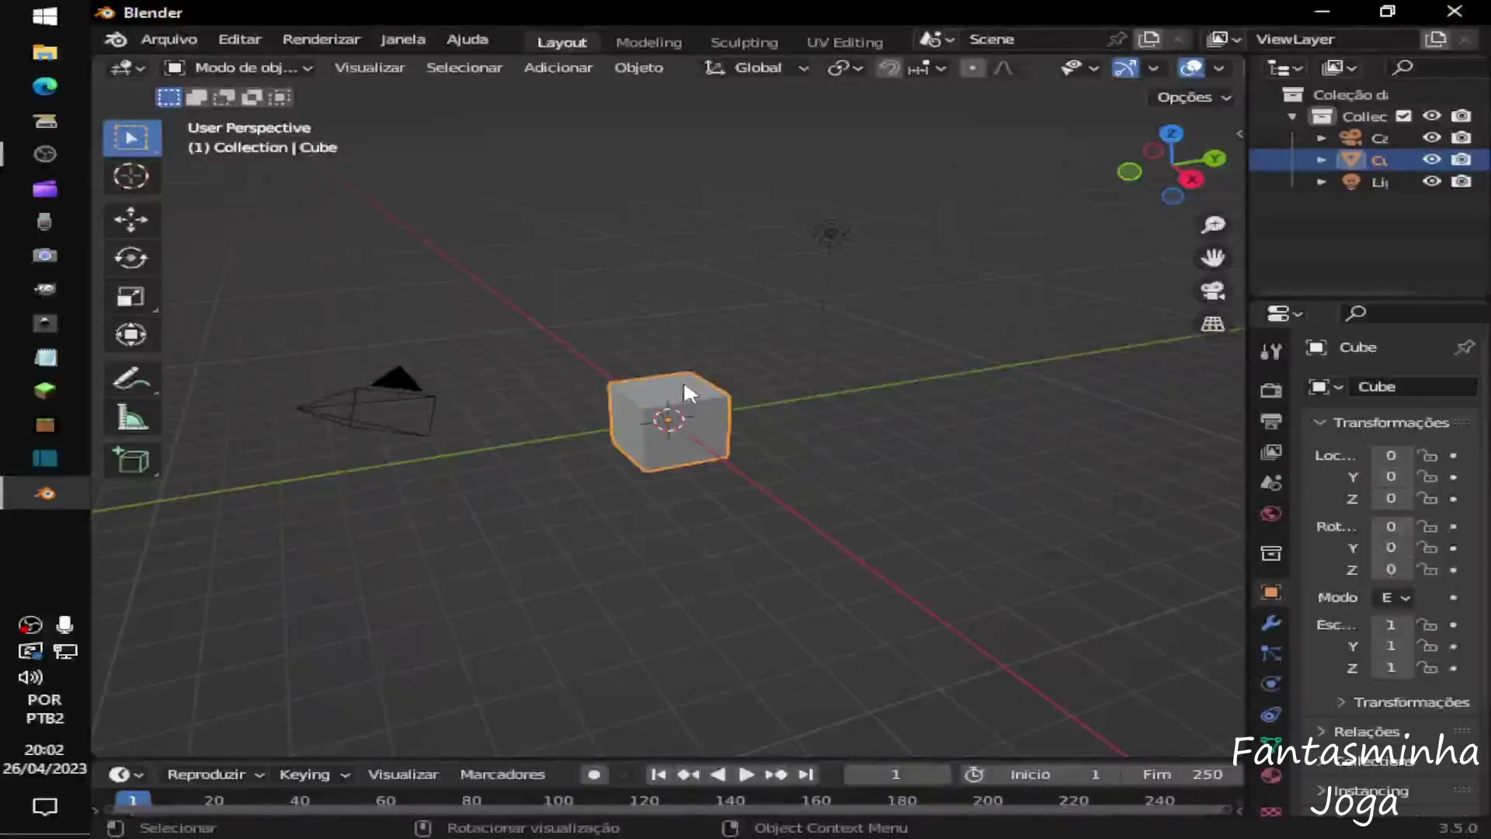
- Delete the default cube and import Video\render.obj as a Wavefront OBJ
key("x")
left_click(629, 394)
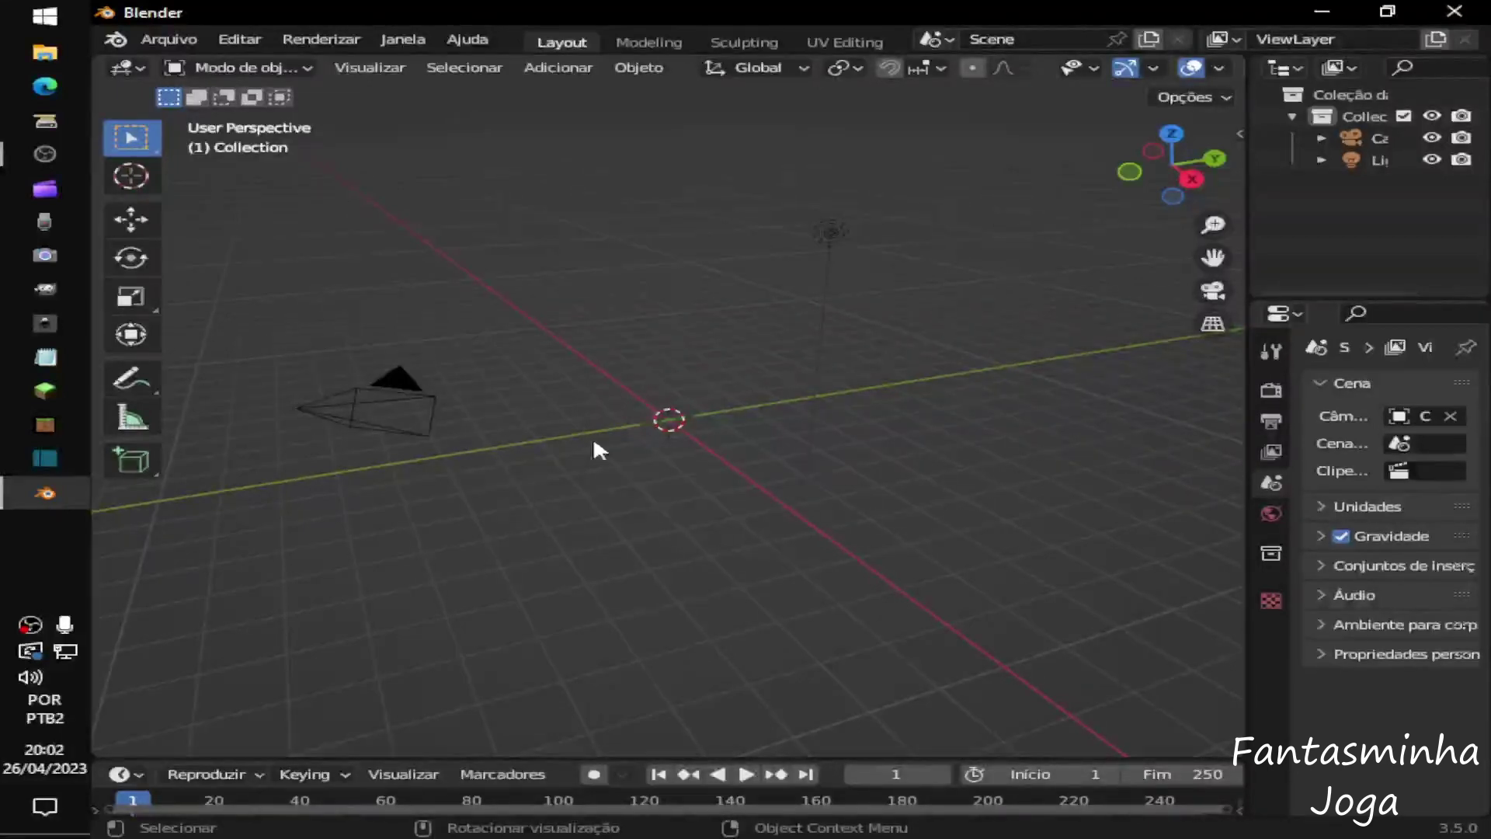
left_click(198, 43)
mouse_move(210, 335)
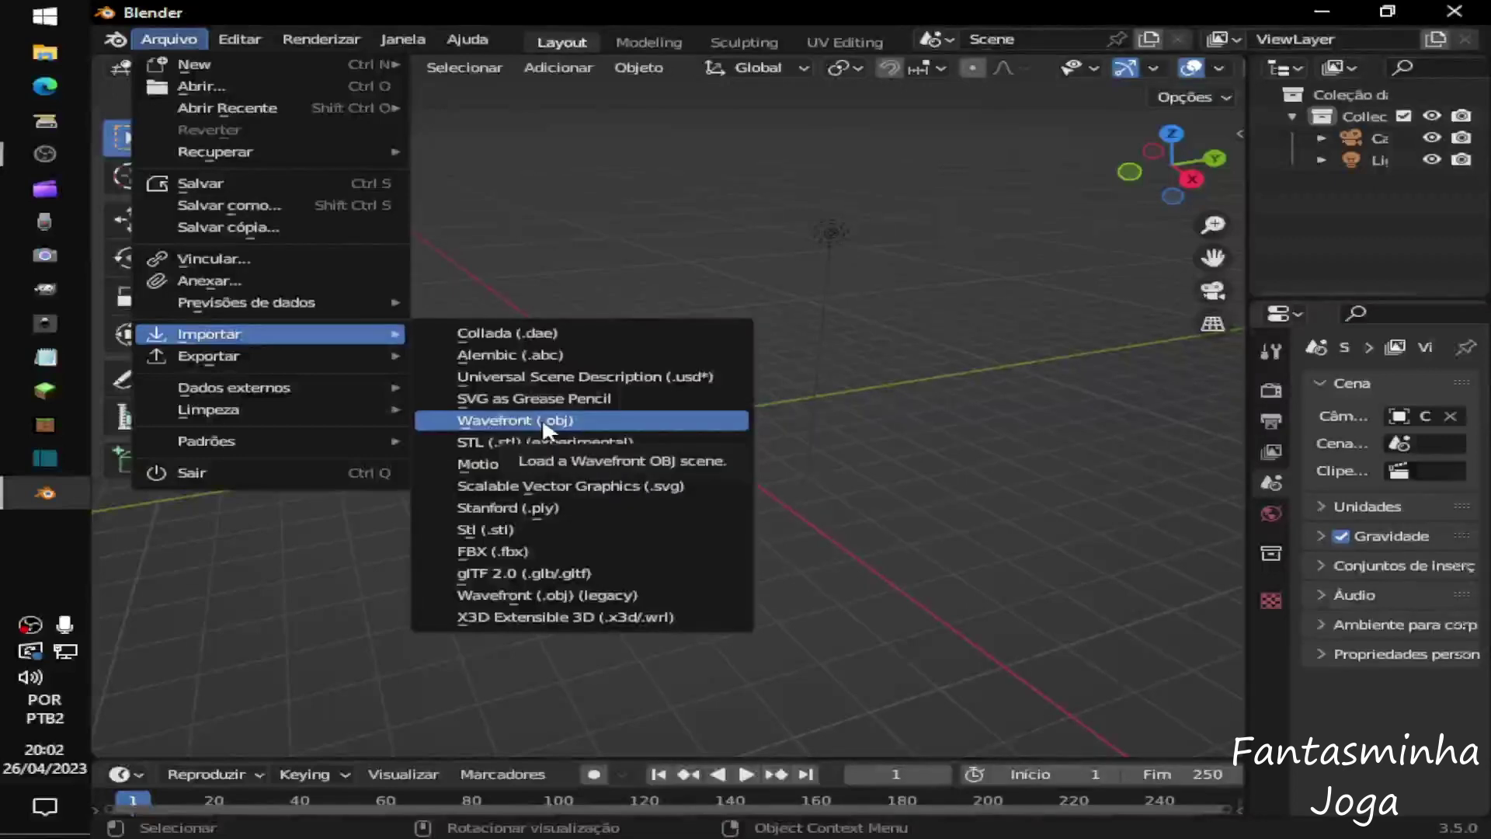
left_click(545, 428)
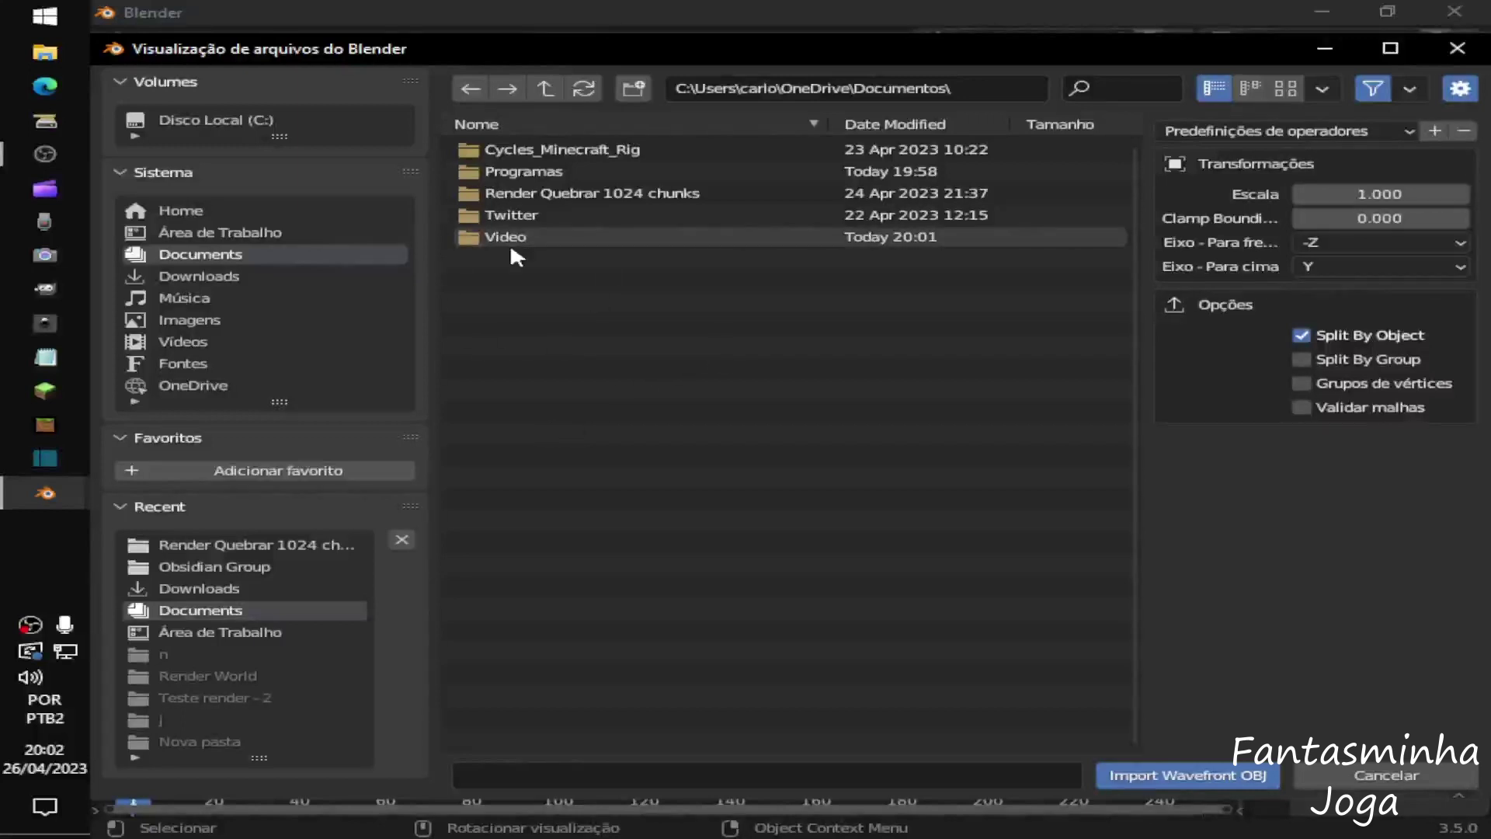
double_click(530, 236)
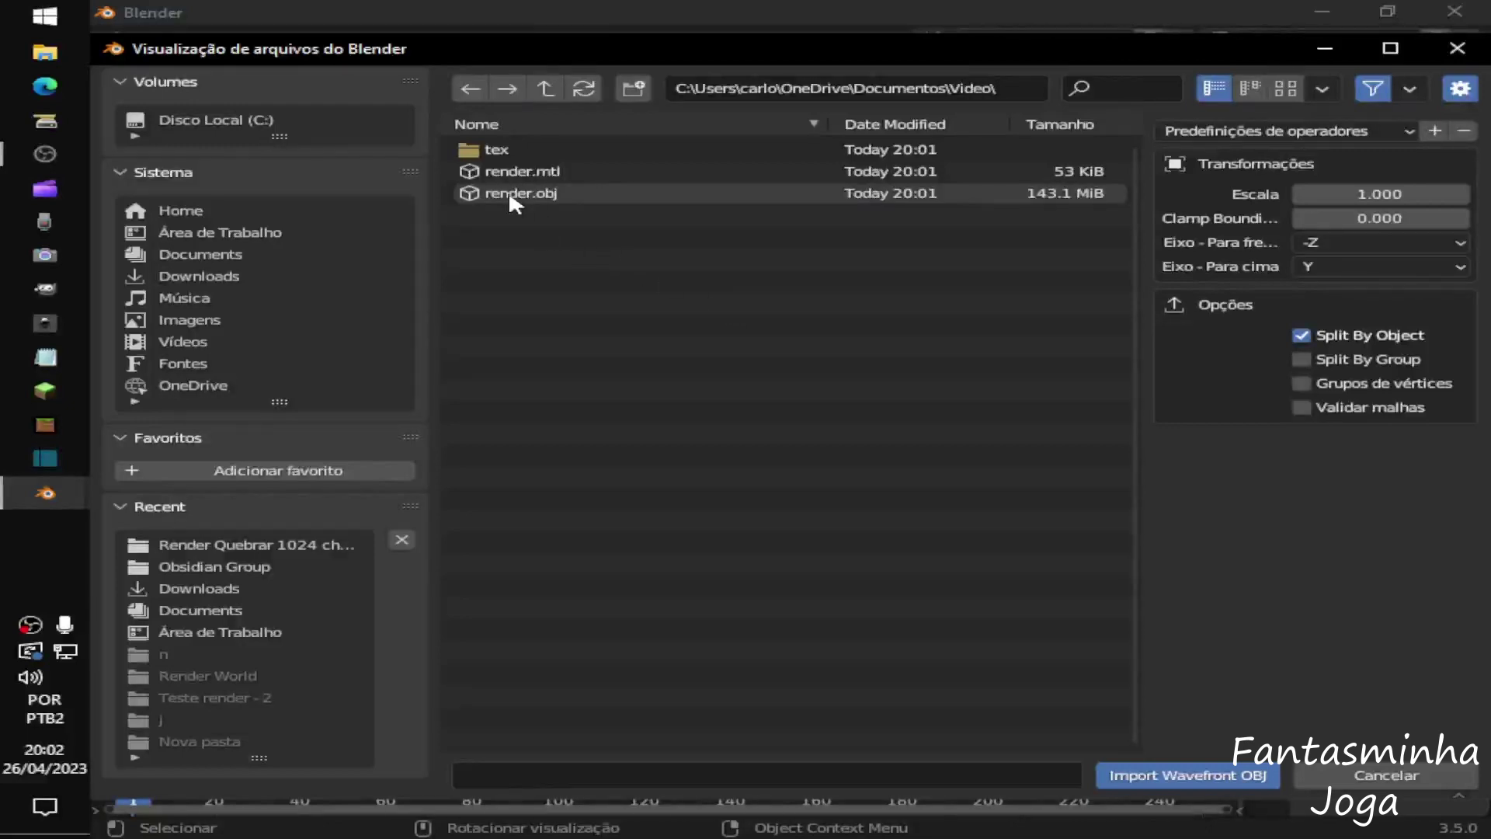
left_click(558, 190)
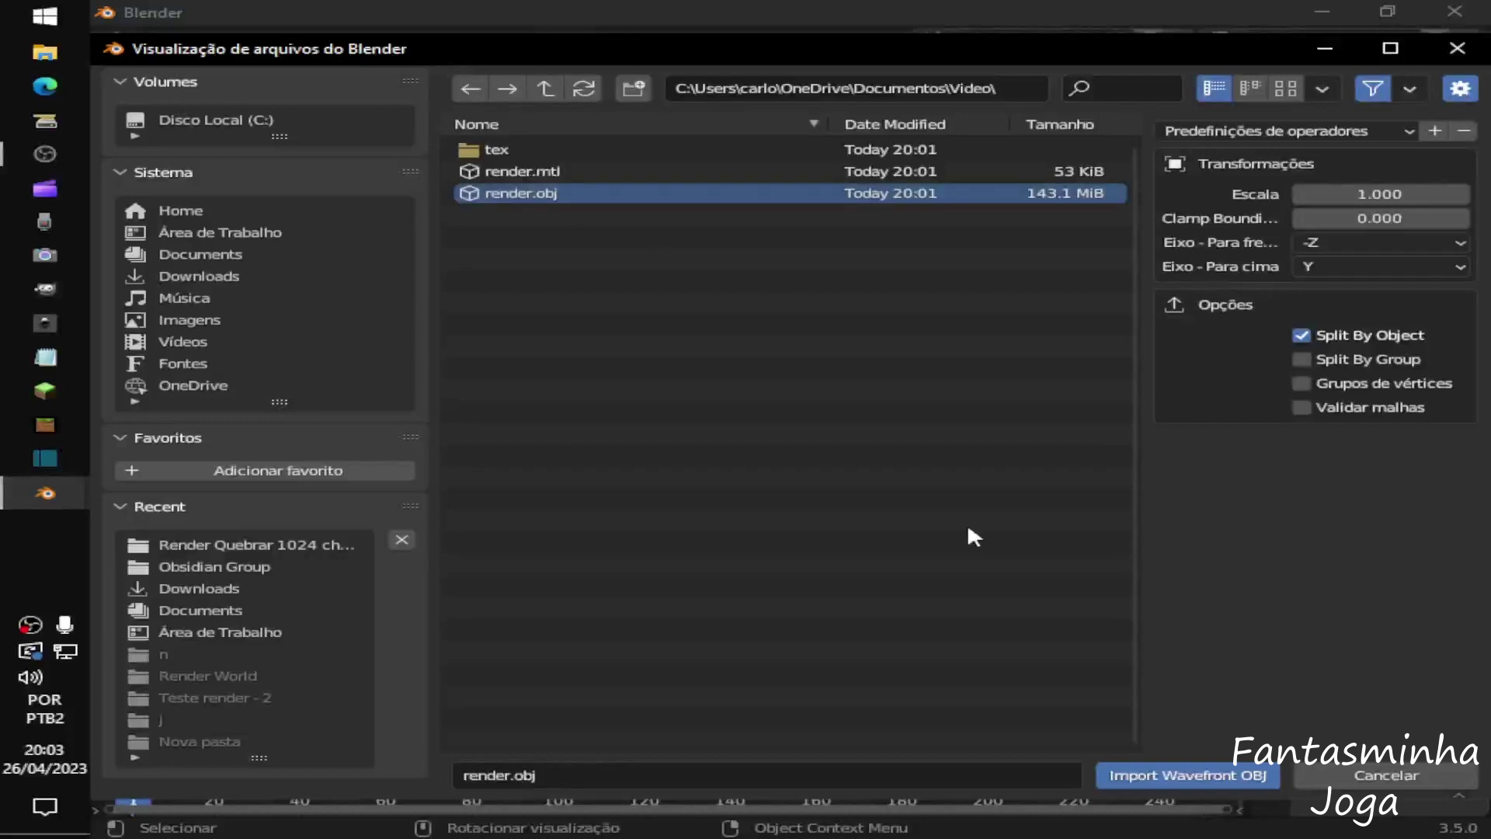
left_click(1177, 780)
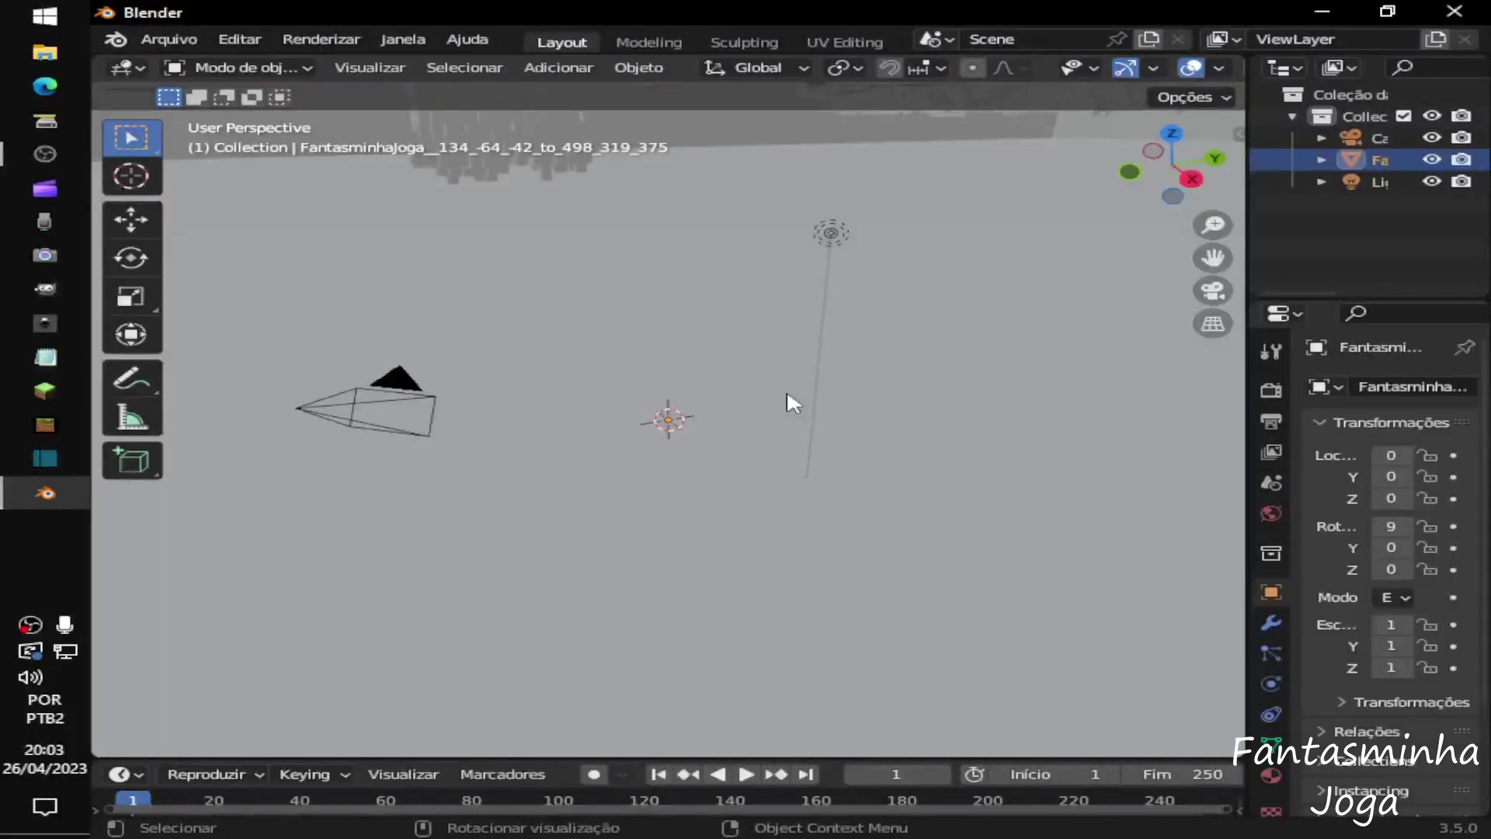
- Zoom and orbit onto the grey terrain block, then widen the 3D viewport
scroll(786, 396, "down", 2)
scroll(773, 403, "down", 3)
scroll(760, 403, "down", 3)
scroll(753, 403, "down", 3)
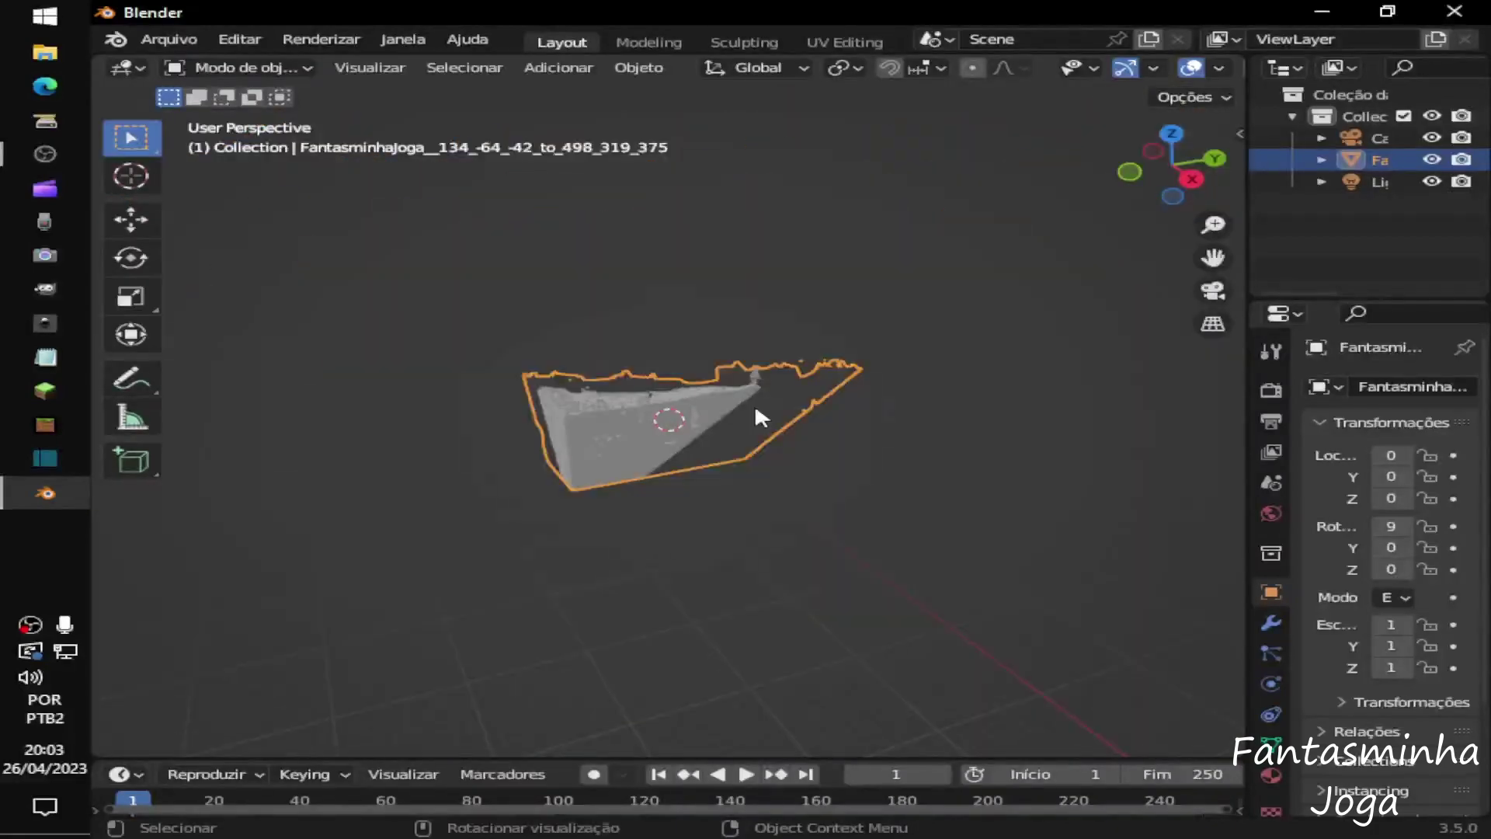
scroll(691, 389, "up", 5)
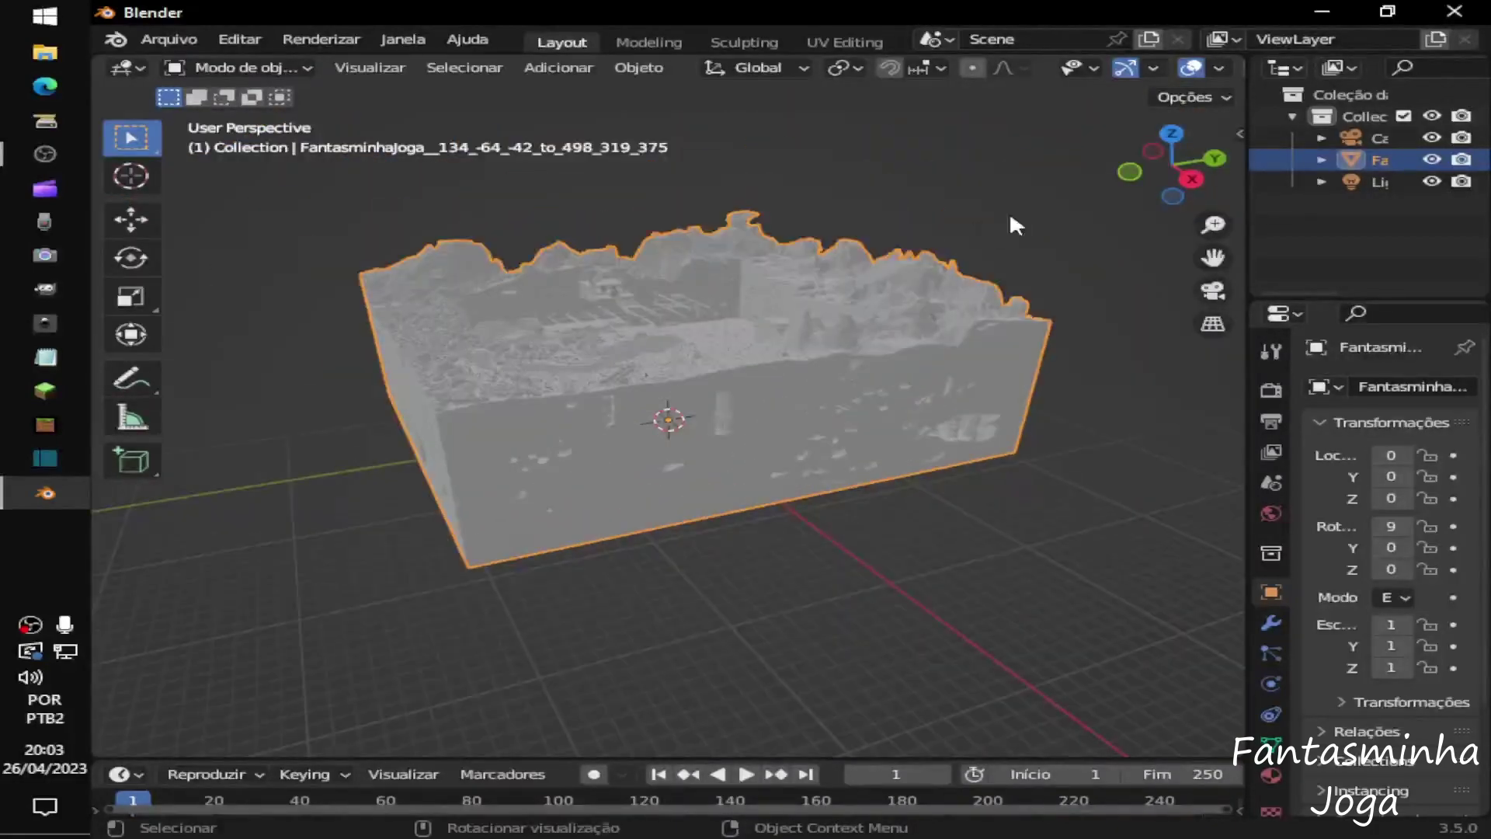
mouse_move(1173, 163)
left_mouse_down()
mouse_move(1184, 210)
mouse_move(1177, 179)
mouse_move(1195, 167)
left_mouse_up()
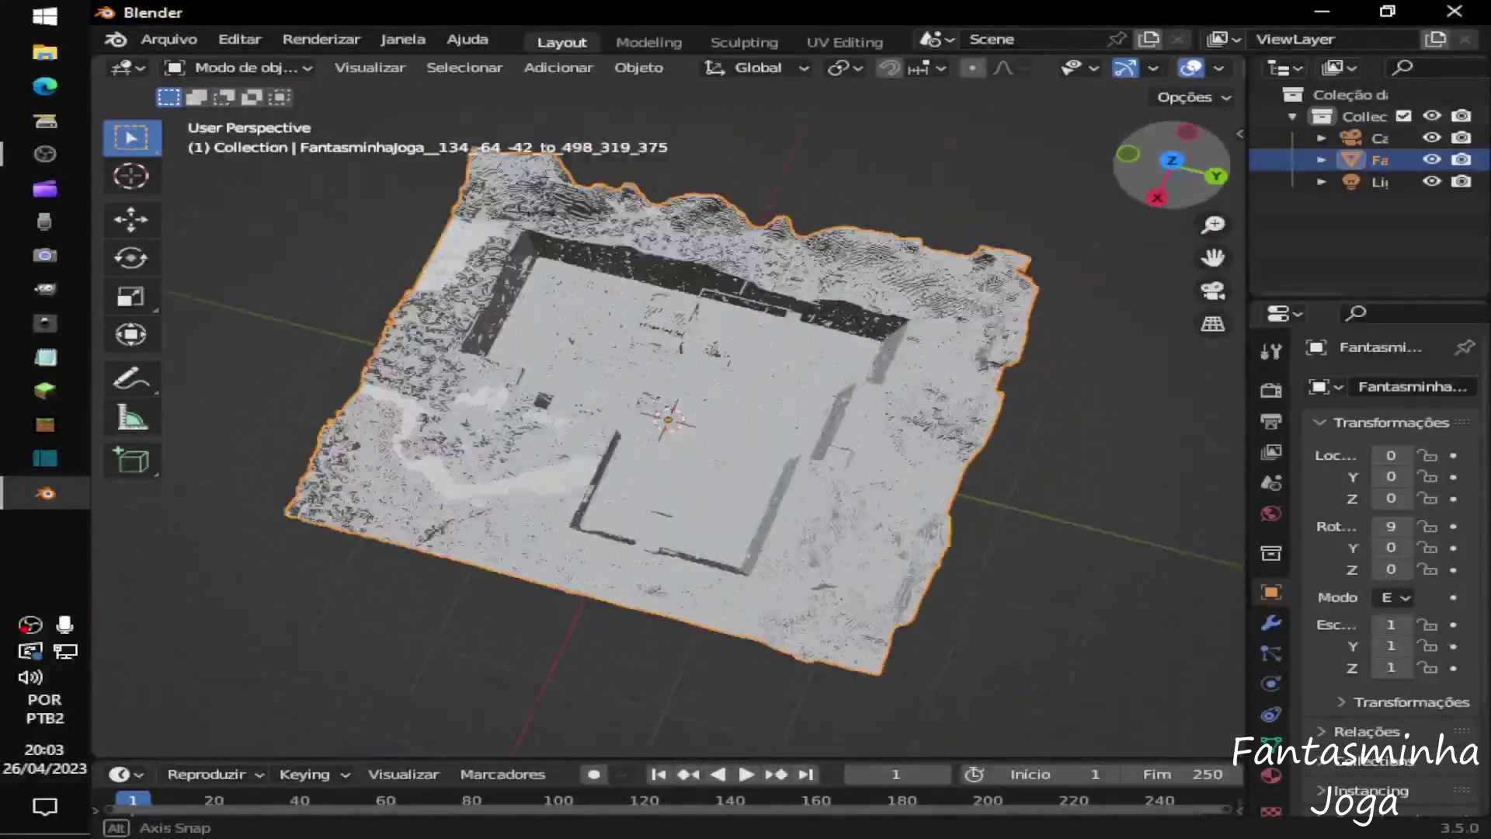
left_click_drag(1172, 167, 1137, 184)
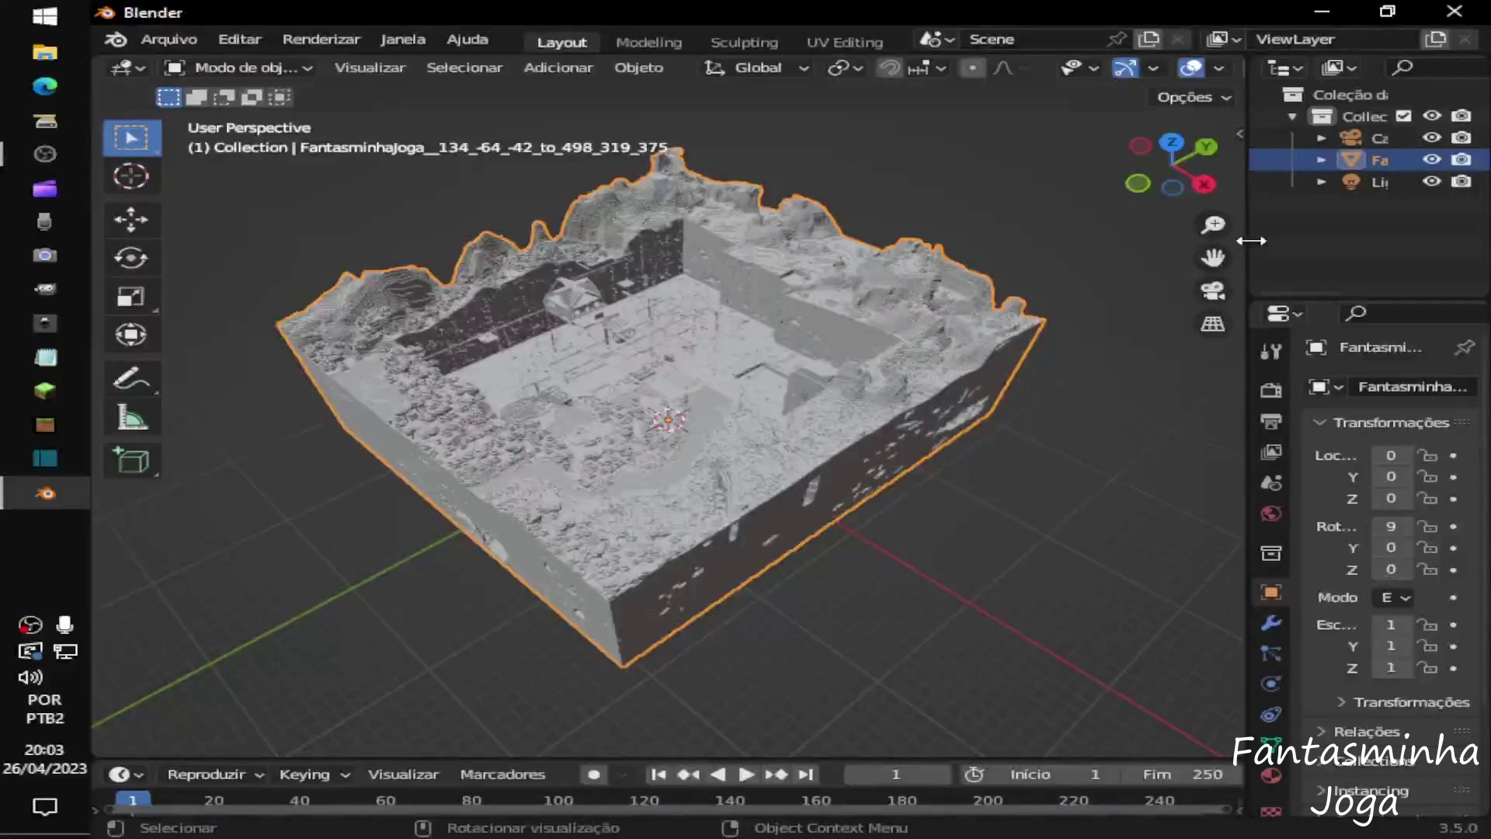
left_click_drag(1250, 241, 1446, 241)
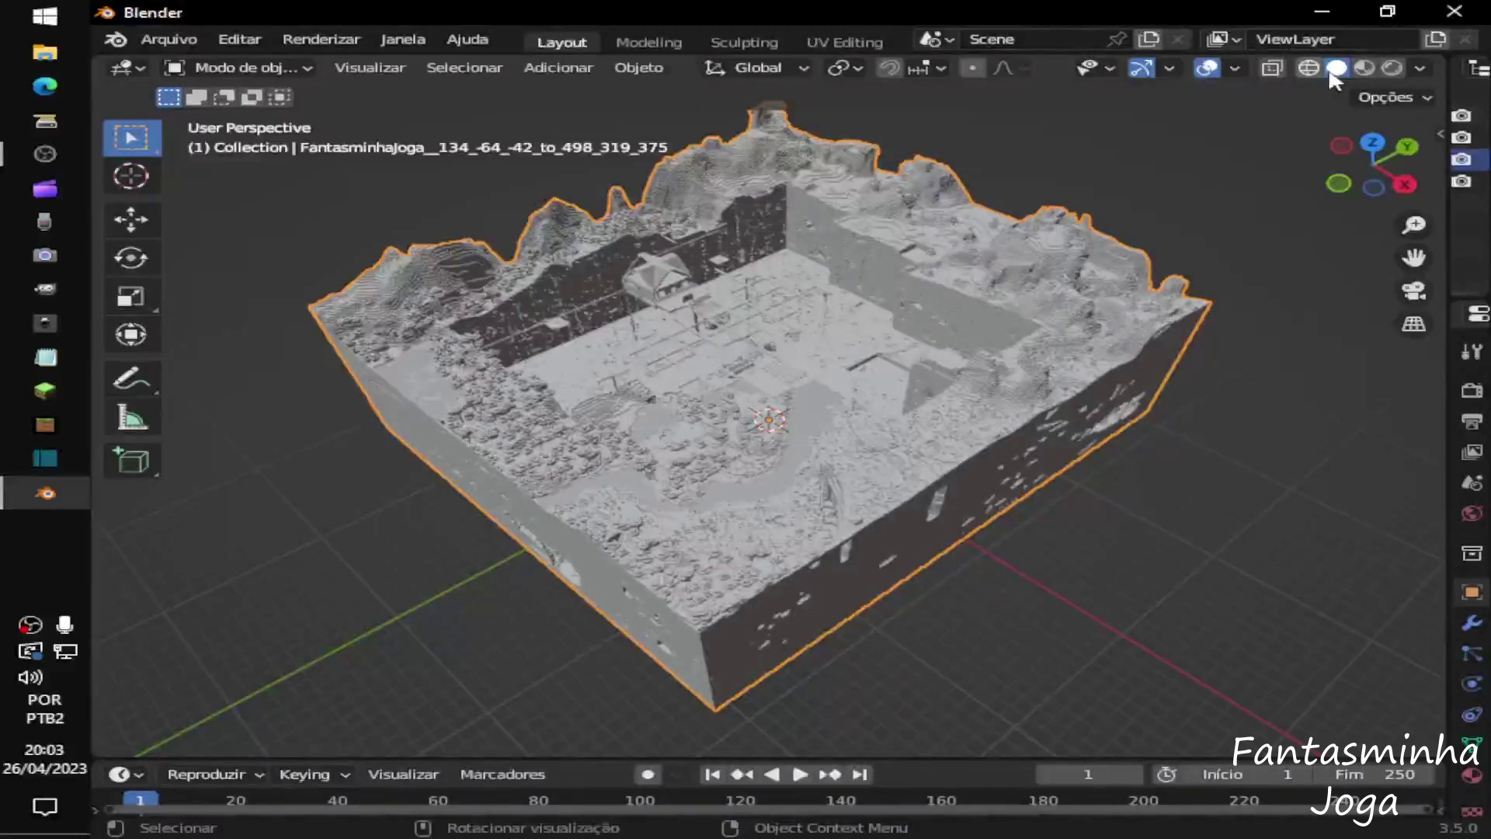
- Switch to Material Preview shading and orbit around the textured grass, water and snow terrain
left_click(1392, 69)
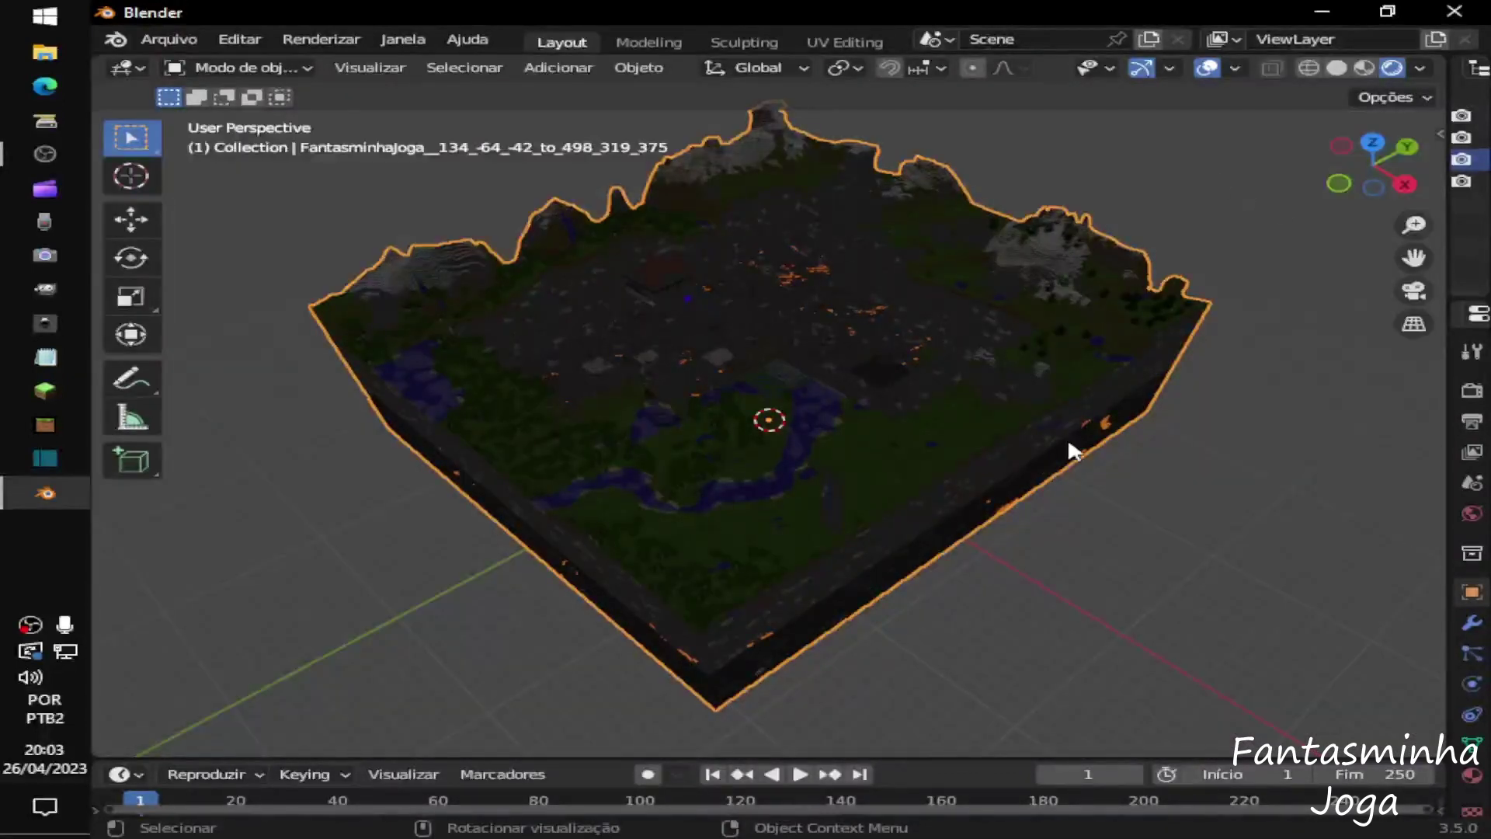
left_click(1363, 71)
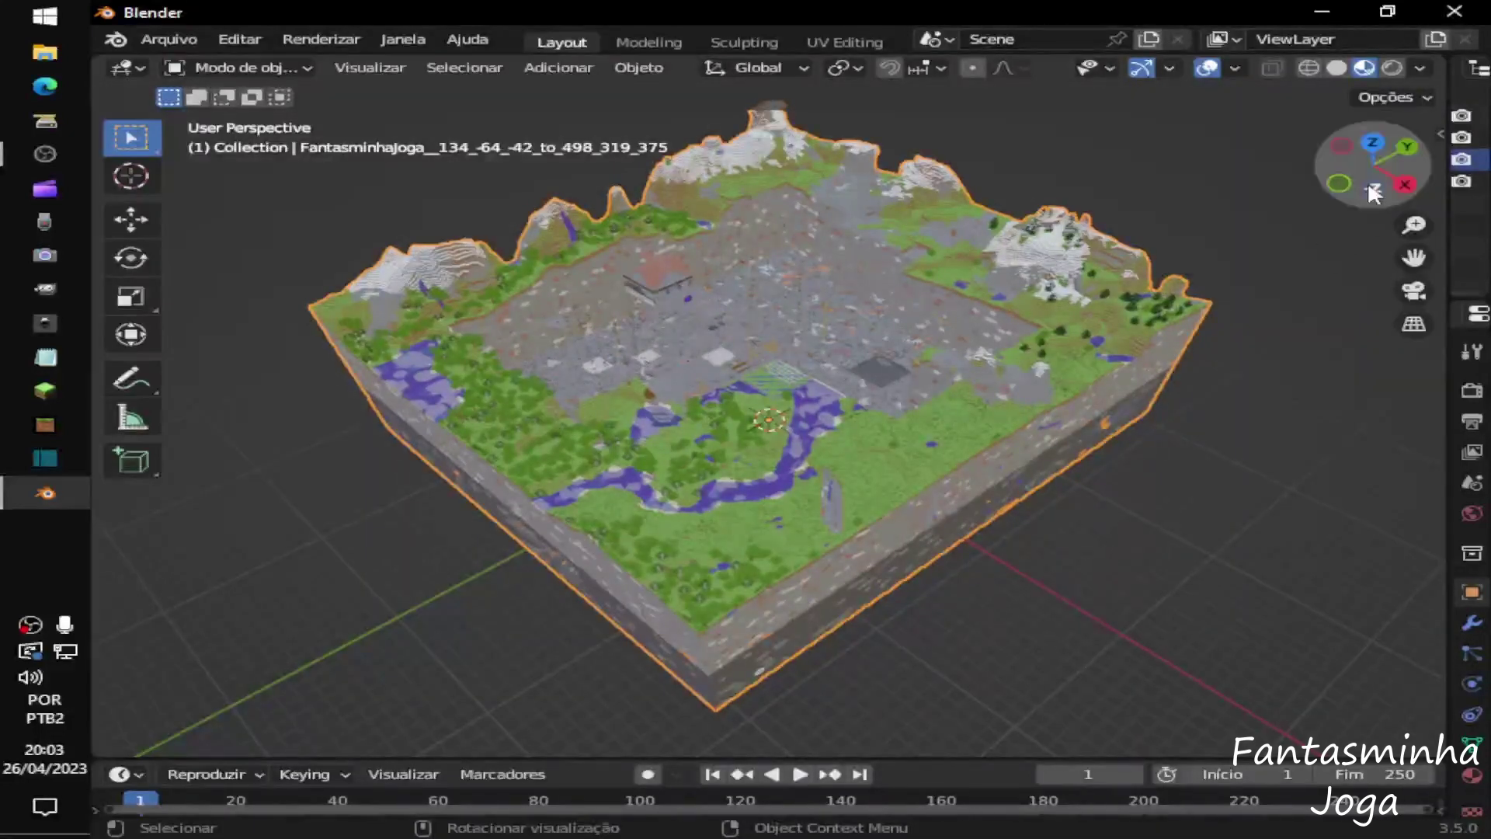
left_click_drag(1373, 165, 1324, 159)
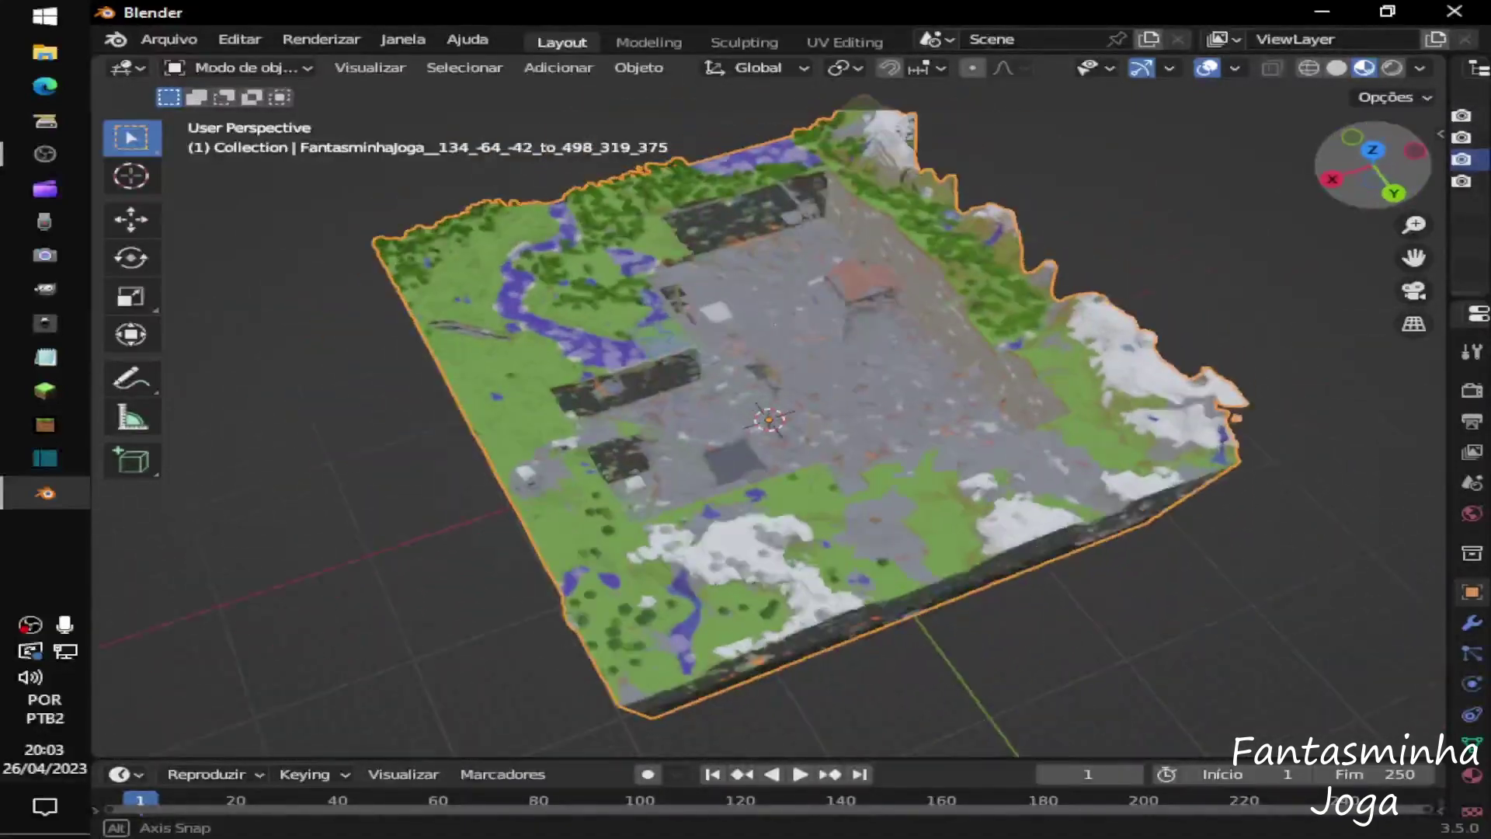
left_click_drag(1323, 159, 1320, 163)
scroll(807, 341, "up", 5)
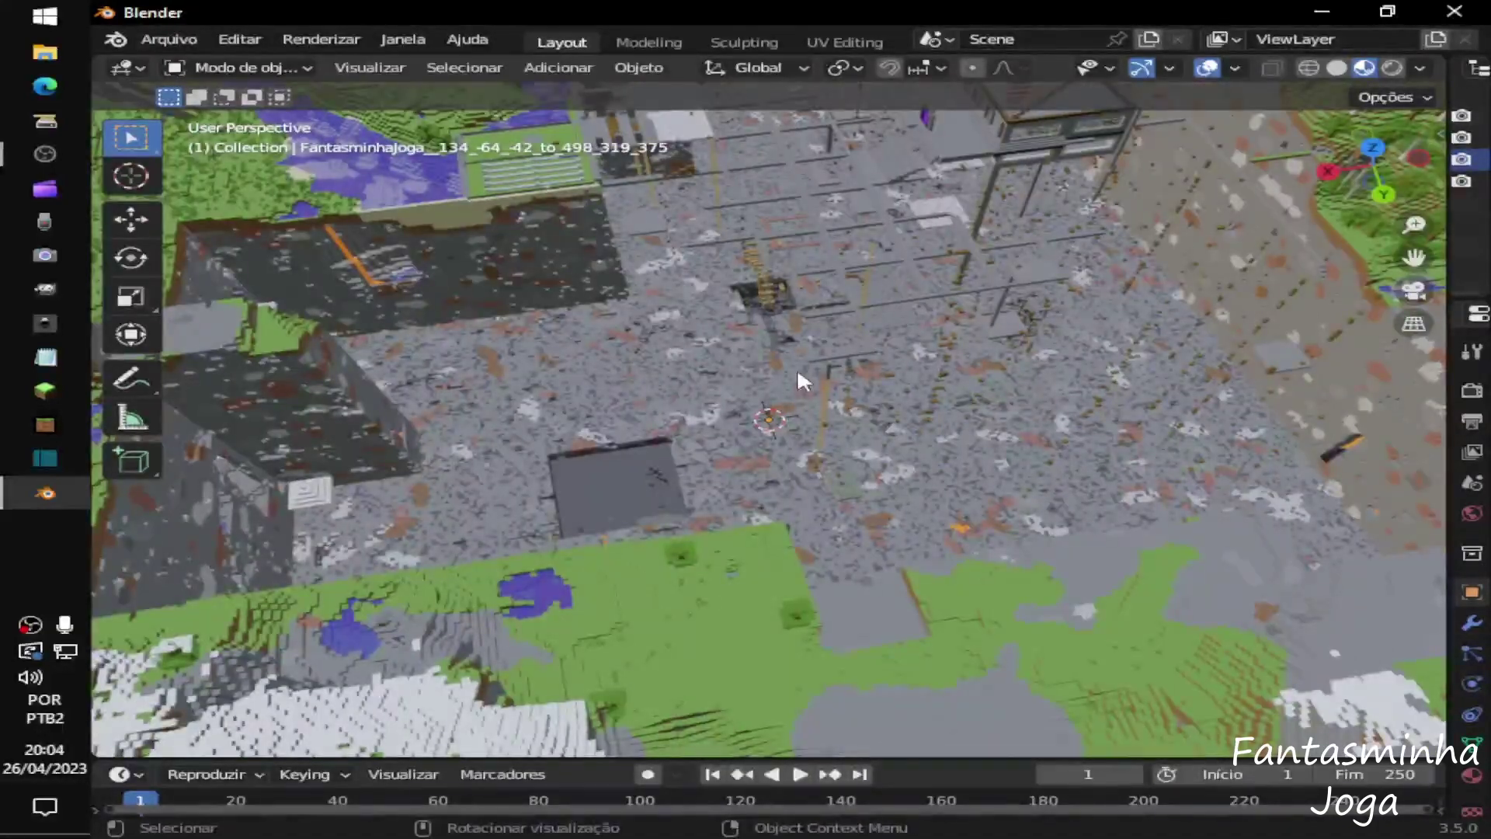
scroll(798, 378, "down", 6)
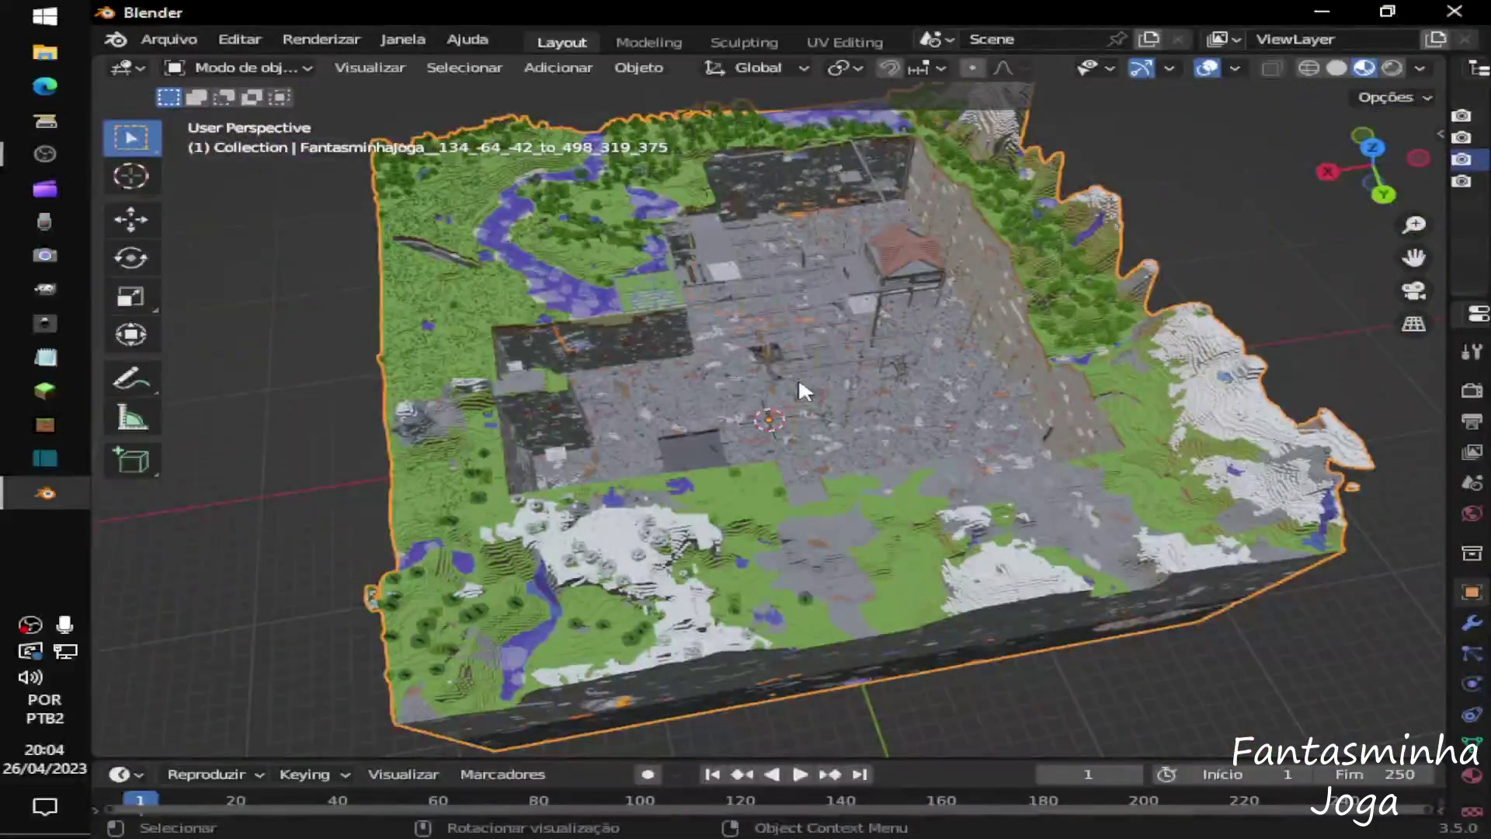
middle_click_drag(798, 378, 1217, 235)
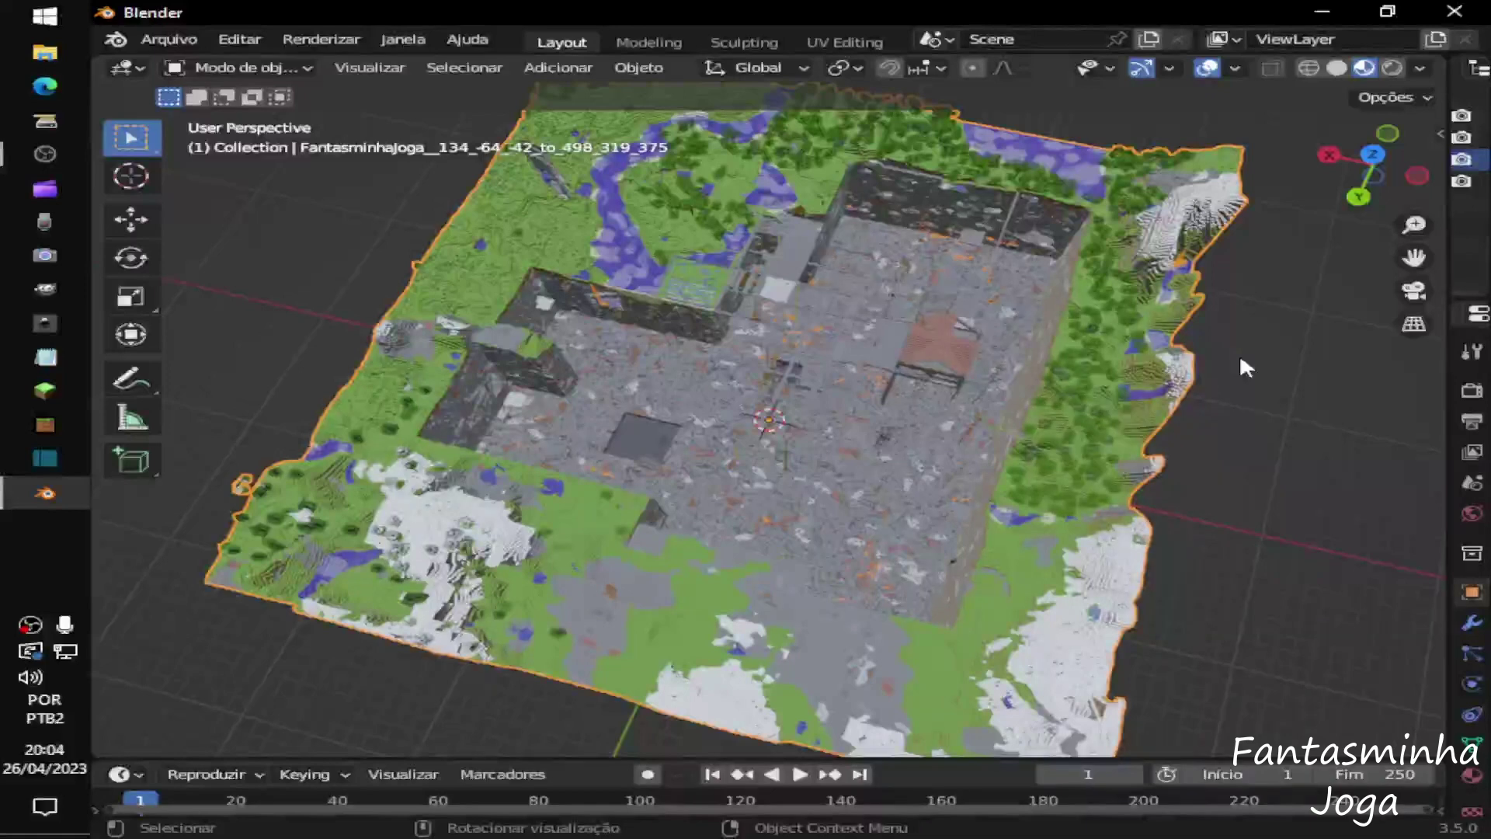